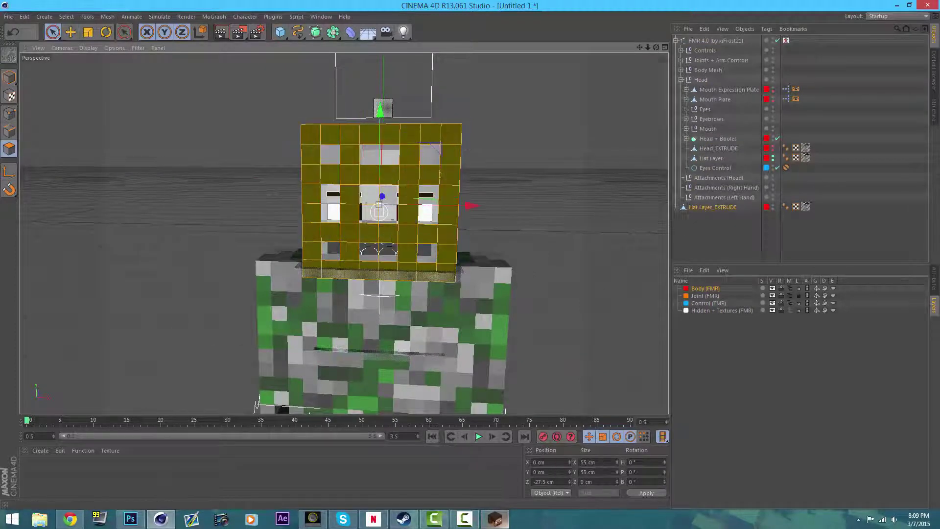
# Select the polygons of the lattice bars on every side of the Hat Layer_EXTRUDE cube, leaving the openings unselected
pyautogui.keyDown('alt'); pyautogui.moveTo(440, 174); pyautogui.dragTo(323, 165); pyautogui.keyUp('alt')
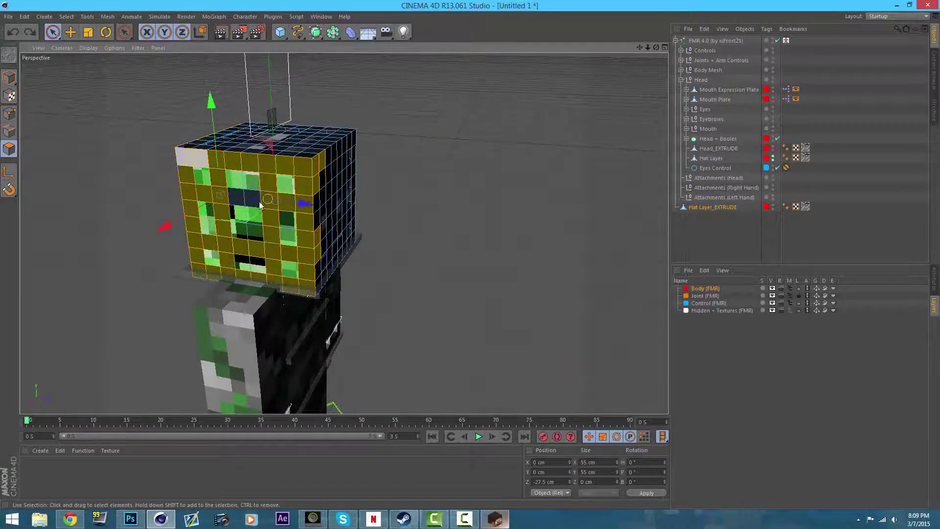
pyautogui.keyDown('alt'); pyautogui.moveTo(260, 206); pyautogui.dragTo(333, 179); pyautogui.keyUp('alt')
pyautogui.scroll(3, 328, 222)
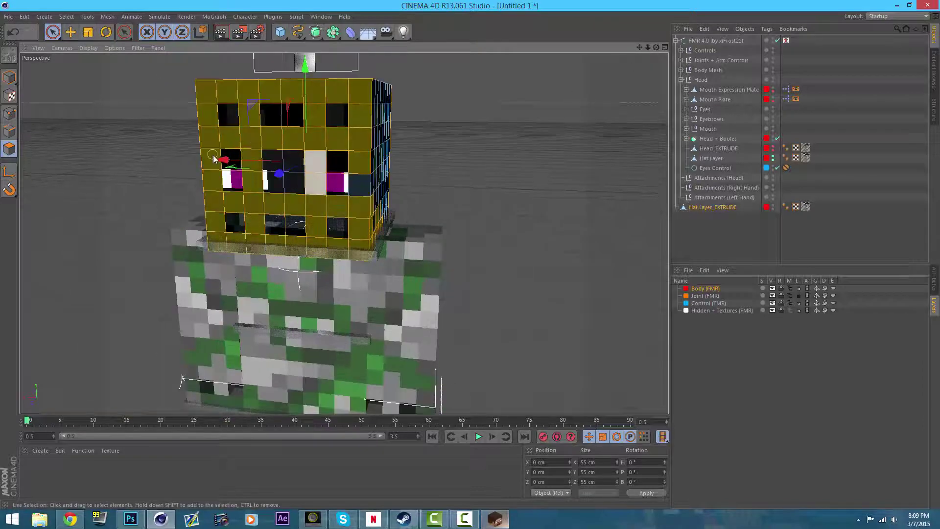
pyautogui.keyDown('alt'); pyautogui.moveTo(282, 122); pyautogui.dragTo(518, 228); pyautogui.keyUp('alt')
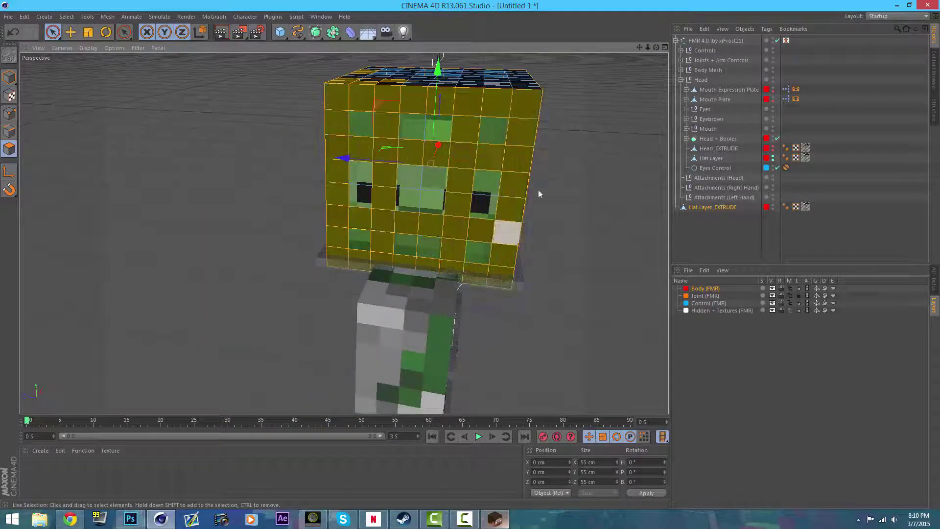
pyautogui.moveTo(442, 130)
pyautogui.keyDown('alt'); pyautogui.mouseDown()
pyautogui.moveTo(332, 175)
pyautogui.moveTo(524, 137)
pyautogui.moveTo(364, 154)
pyautogui.mouseUp(); pyautogui.keyUp('alt')
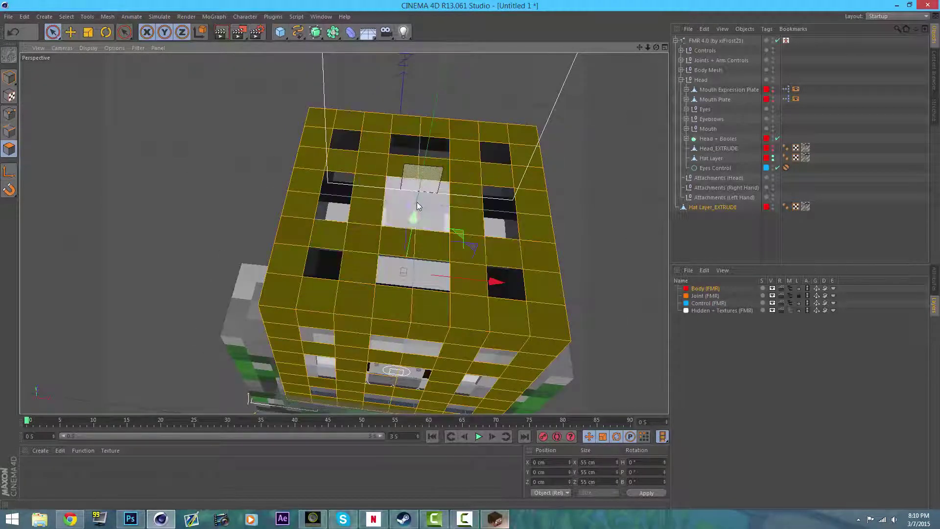
pyautogui.moveTo(658, 53); pyautogui.dragTo(507, 178)
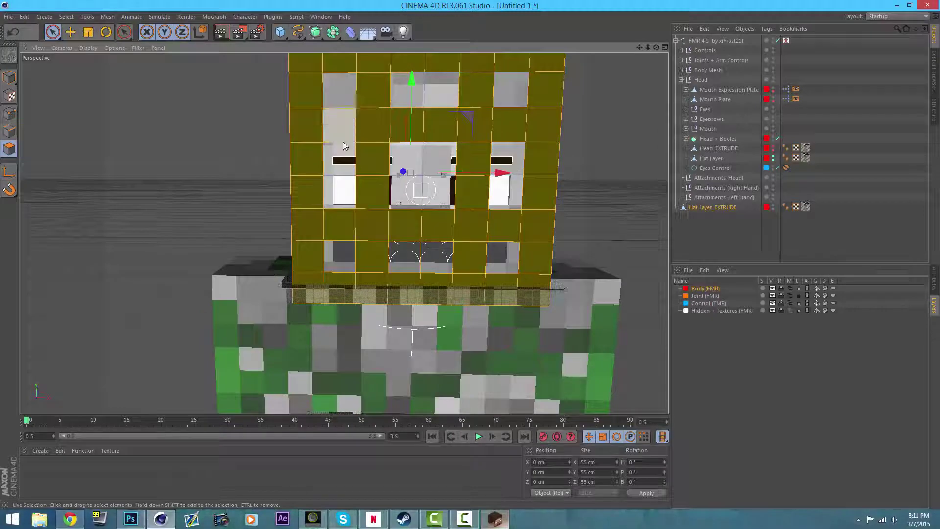
pyautogui.keyDown('alt'); pyautogui.moveTo(480, 263); pyautogui.dragTo(324, 140); pyautogui.keyUp('alt')
pyautogui.keyDown('alt'); pyautogui.moveTo(476, 168); pyautogui.dragTo(322, 263); pyautogui.keyUp('alt')
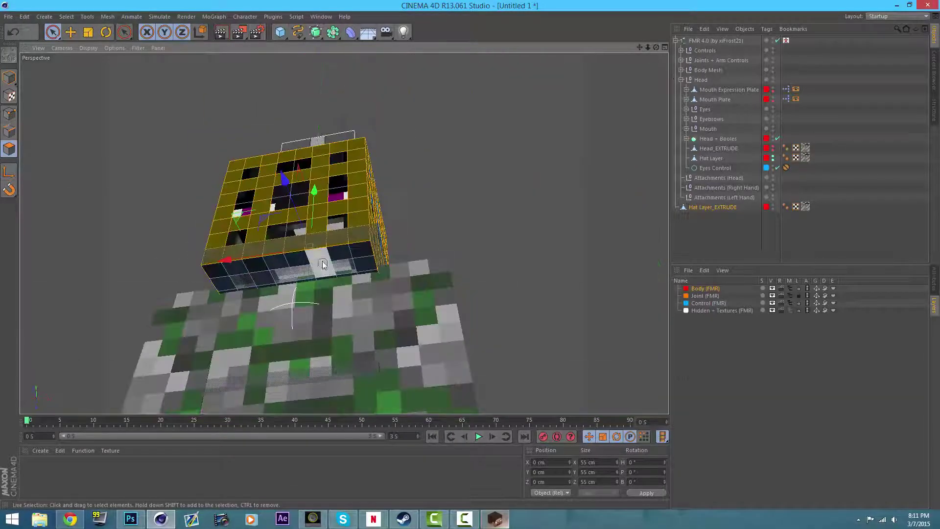
pyautogui.keyDown('alt'); pyautogui.moveTo(223, 279); pyautogui.dragTo(540, 238); pyautogui.keyUp('alt')
# Extrude the selected lattice polygons with an offset of 2.5 cm
pyautogui.write('d')
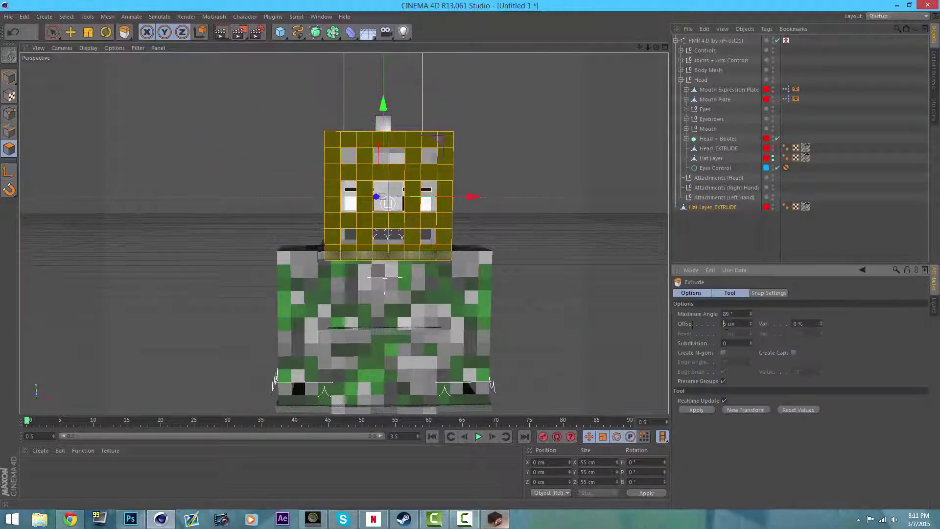
pyautogui.write('7')
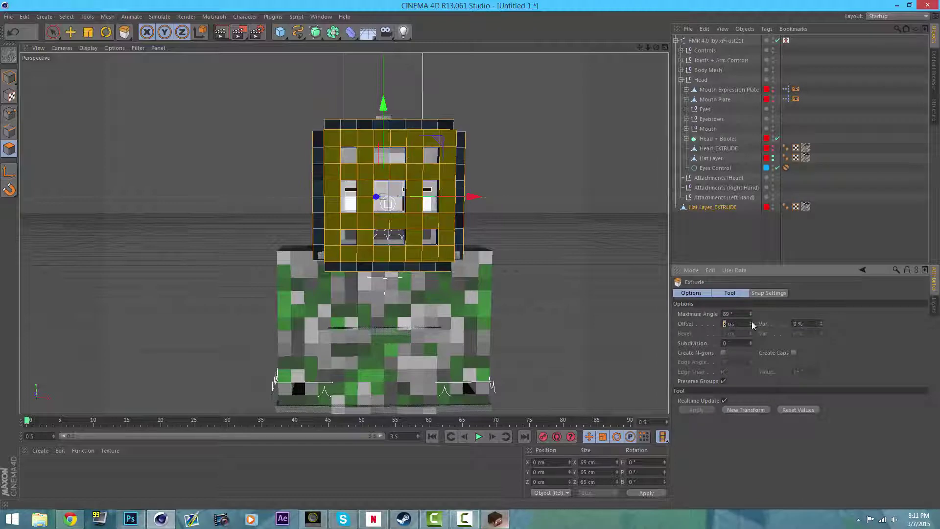
pyautogui.write('2.5')
pyautogui.press('Return')
pyautogui.keyDown('alt'); pyautogui.moveTo(343, 245); pyautogui.dragTo(294, 242); pyautogui.keyUp('alt')
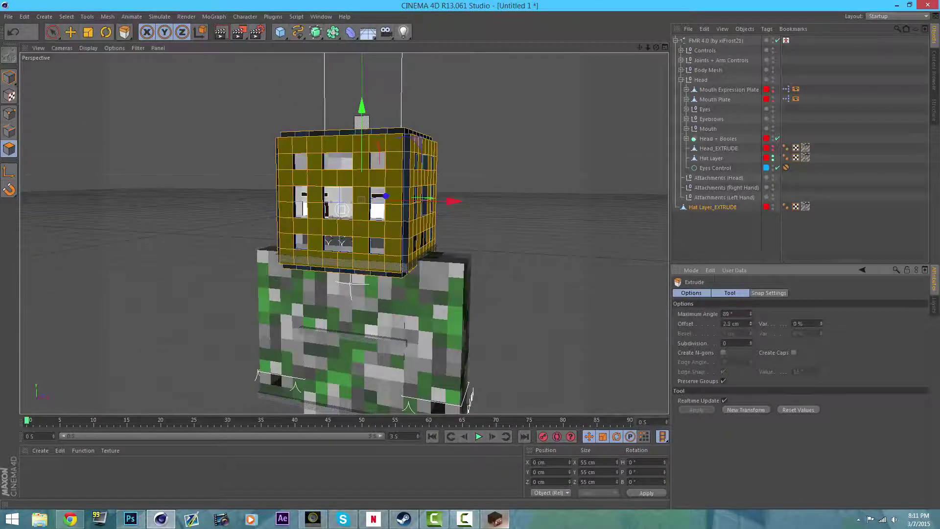
# Enable the arm, chest and leg armor pieces on the FMR 4.0 rig and turn off Fancy Feet
pyautogui.click(9, 76)
pyautogui.click(716, 40)
pyautogui.scroll(-5, 920, 339)
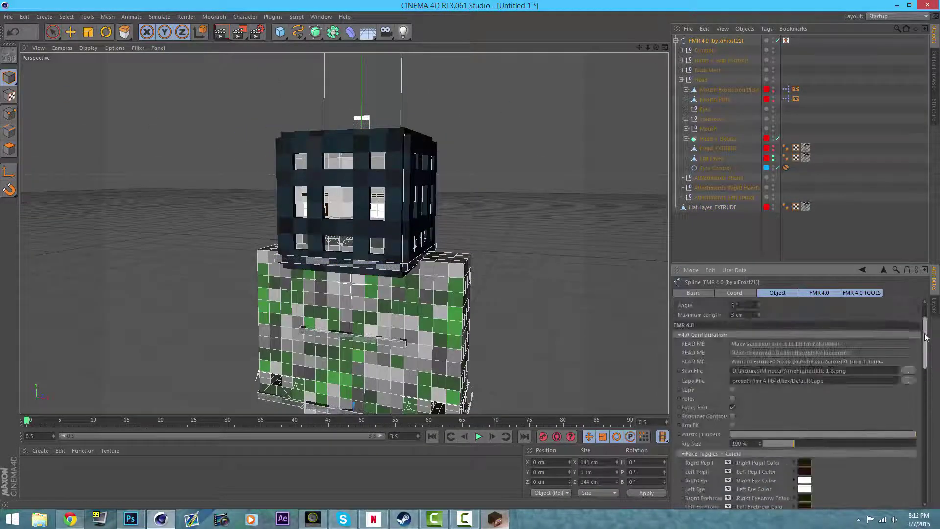
pyautogui.scroll(-5, 925, 337)
pyautogui.click(736, 355)
pyautogui.click(736, 381)
pyautogui.moveTo(650, 48); pyautogui.dragTo(654, 69)
pyautogui.scroll(10, 802, 392)
pyautogui.click(733, 453)
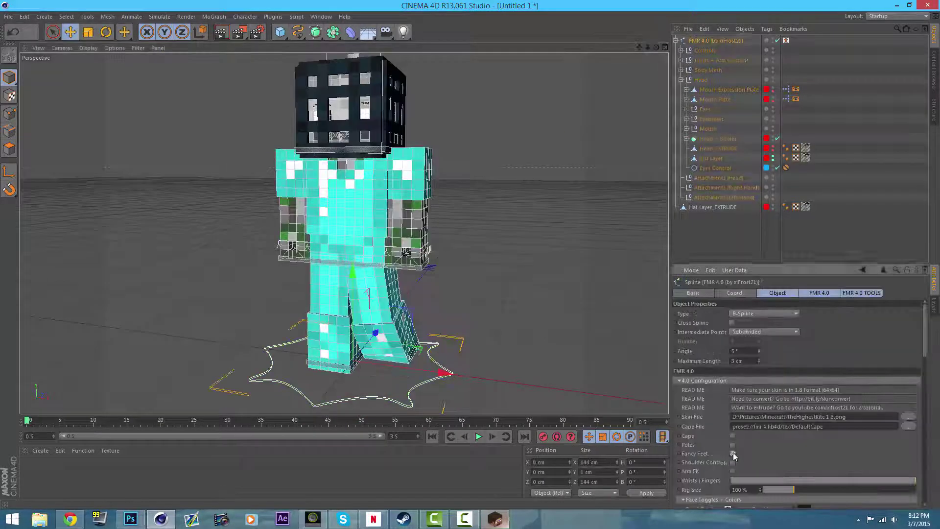
pyautogui.click(356, 333)
pyautogui.hotkey('ctrl', 'z')
pyautogui.hotkey('ctrl', 'z')
pyautogui.hotkey('ctrl', 'z')
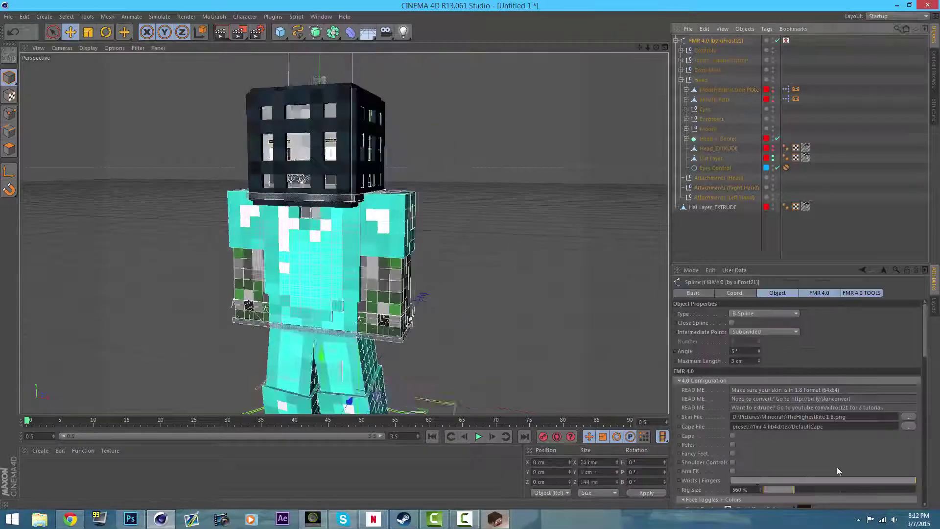
# Try to place Hat Layer_EXTRUDE inside Head + Booles, and undo the move
pyautogui.click(712, 206)
pyautogui.press('r')
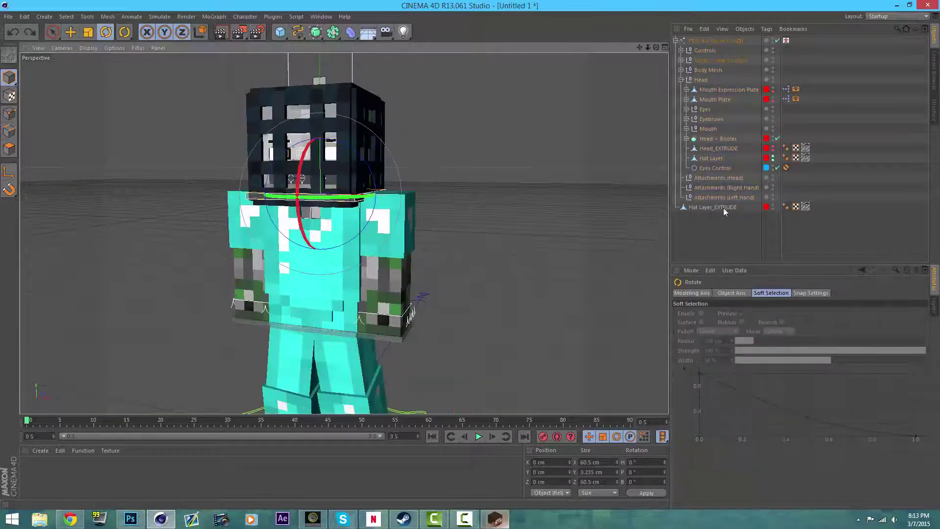
pyautogui.moveTo(720, 142); pyautogui.dragTo(719, 141)
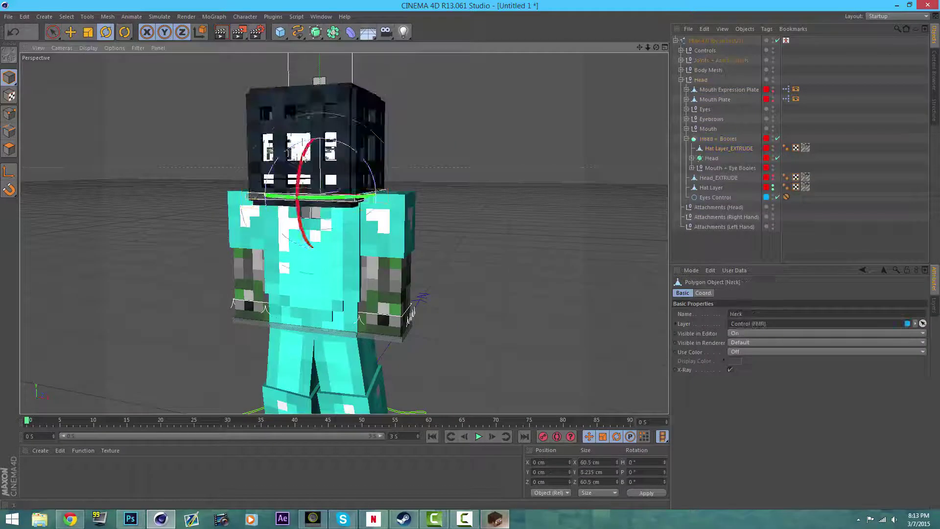
pyautogui.hotkey('ctrl', 'z')
pyautogui.click(329, 199)
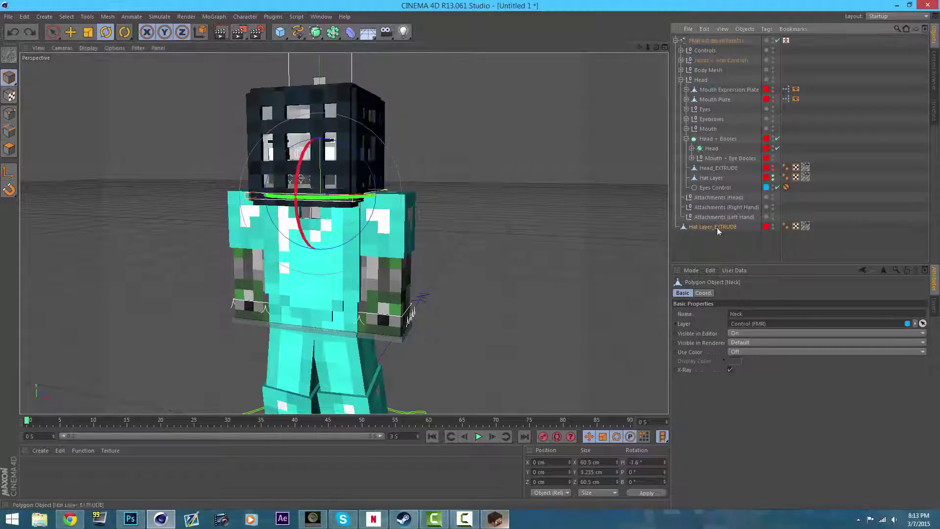
# Equip the rig's right hand with a sword, raise that hand before the chest and keep the left hand lowered at the side
pyautogui.click(382, 264)
pyautogui.press('e')
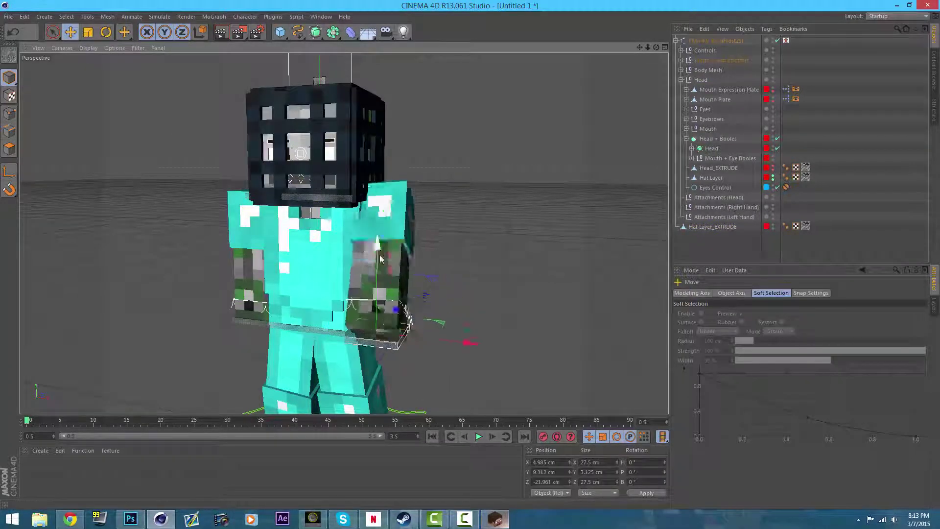
pyautogui.click(716, 40)
pyautogui.scroll(-10, 709, 435)
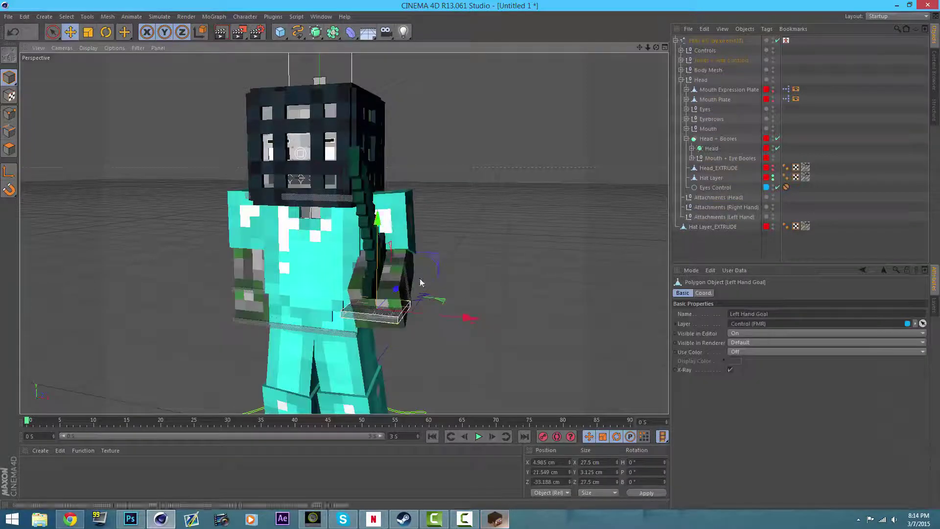
pyautogui.scroll(8, 925, 426)
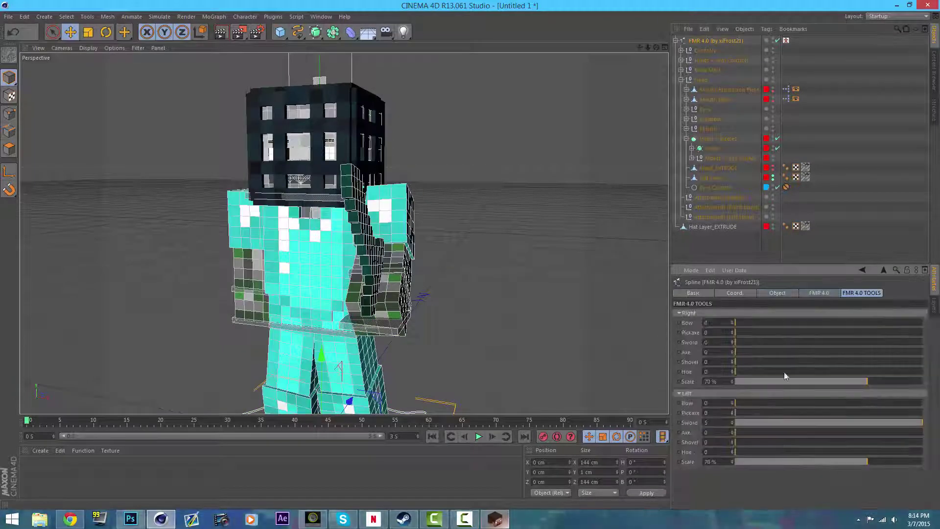
pyautogui.click(416, 307)
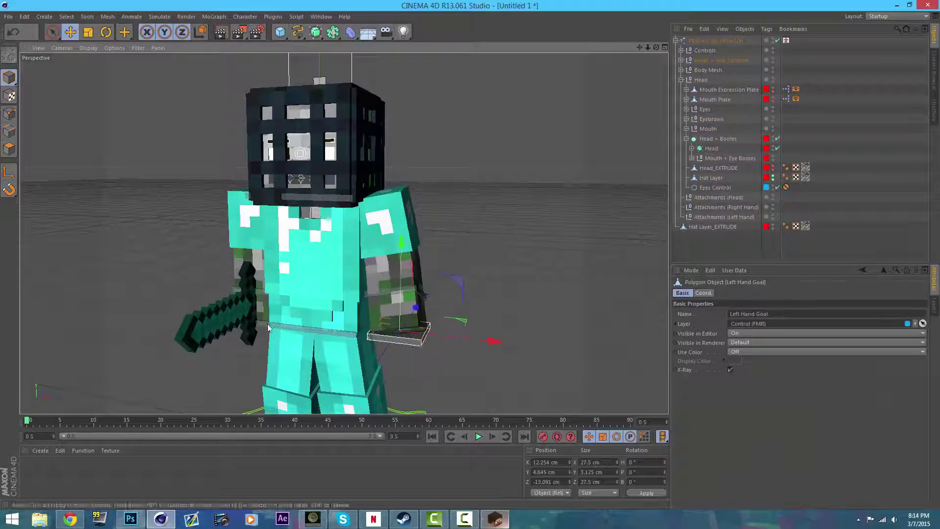
pyautogui.moveTo(268, 328); pyautogui.dragTo(269, 310)
pyautogui.press('e')
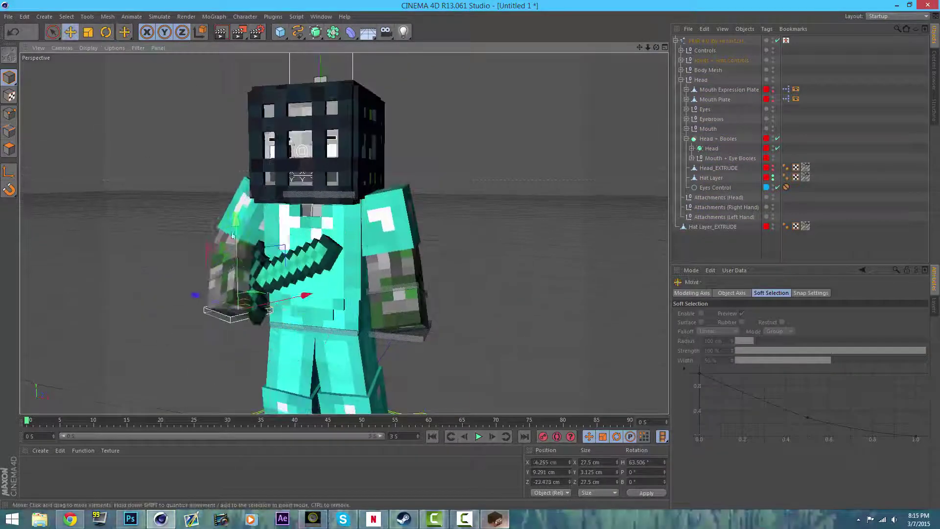
# Move Hat Layer_EXTRUDE into the rig's Head group and rotate the neck to turn the head
pyautogui.click(713, 226)
pyautogui.click(712, 148)
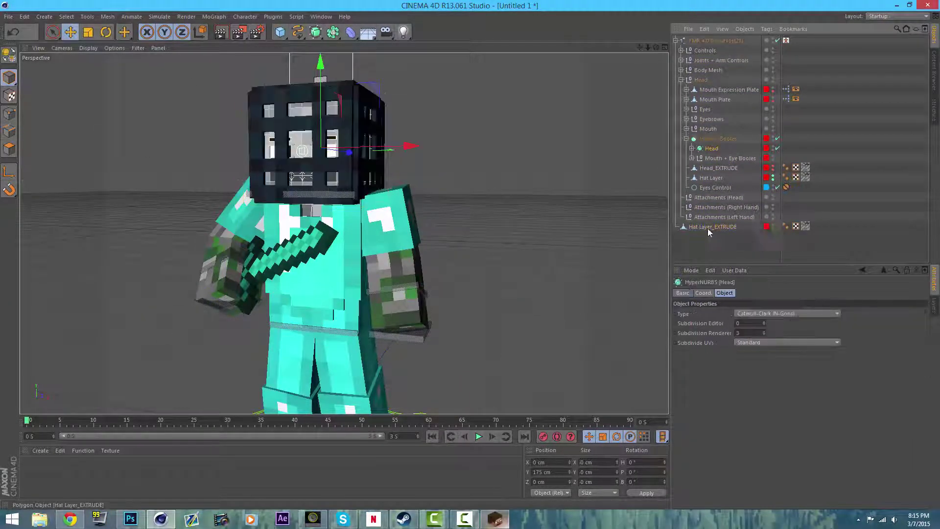
pyautogui.click(708, 228)
pyautogui.moveTo(713, 100); pyautogui.dragTo(711, 164)
pyautogui.press('r')
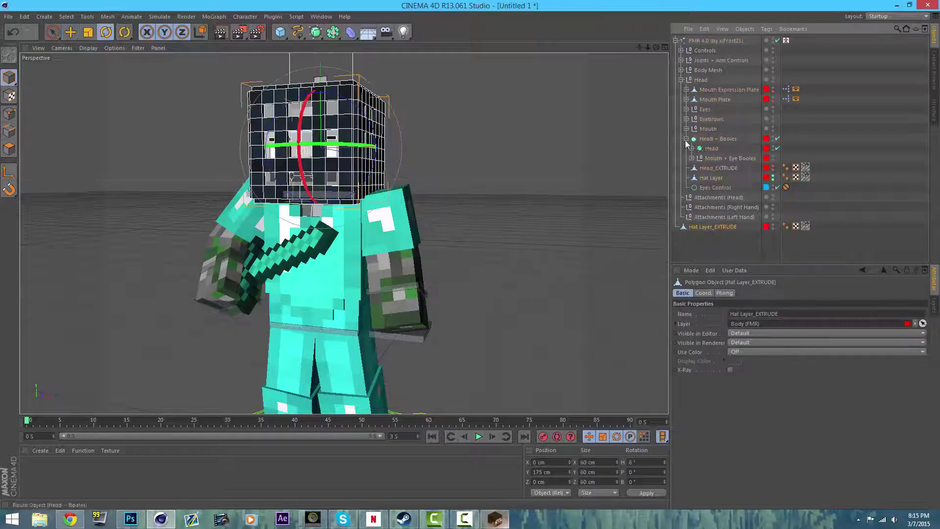
pyautogui.click(321, 195)
pyautogui.moveTo(321, 195); pyautogui.dragTo(351, 170)
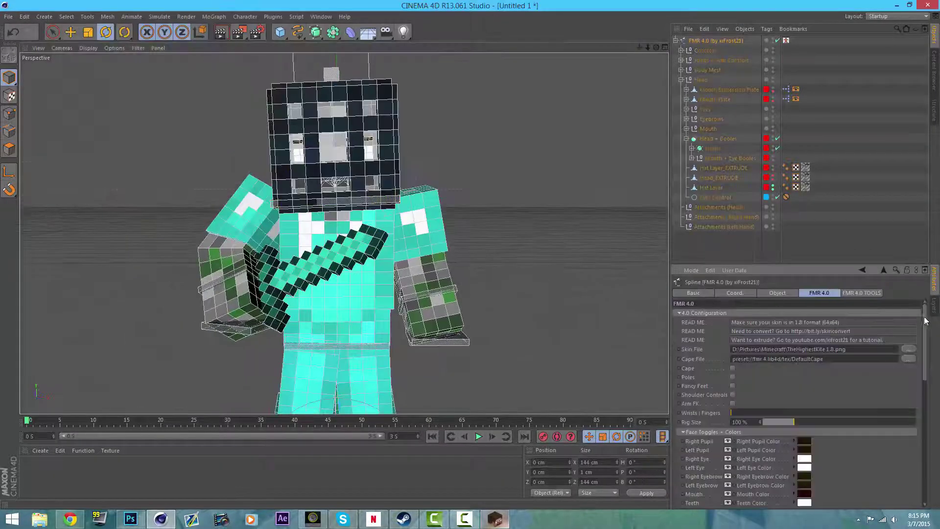
# Add lighting to the scene around the posed character
pyautogui.scroll(-3, 728, 328)
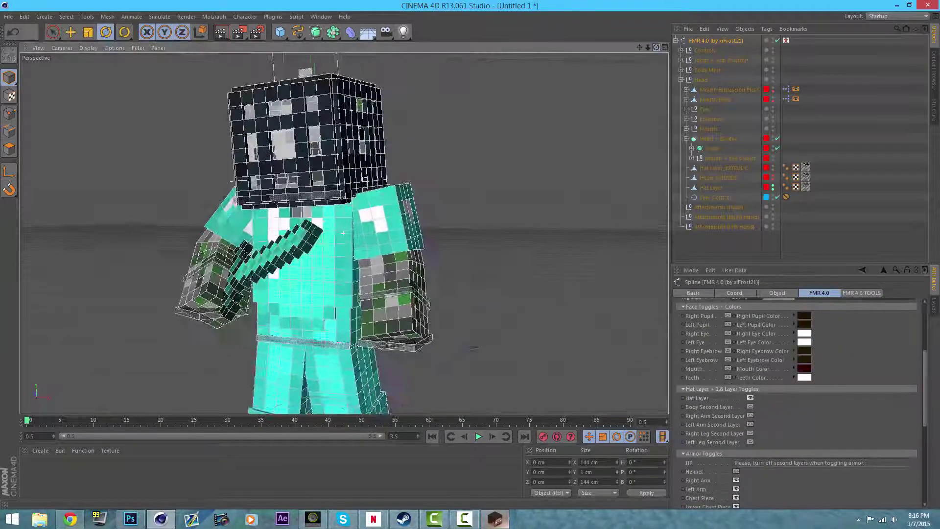
pyautogui.click(404, 32)
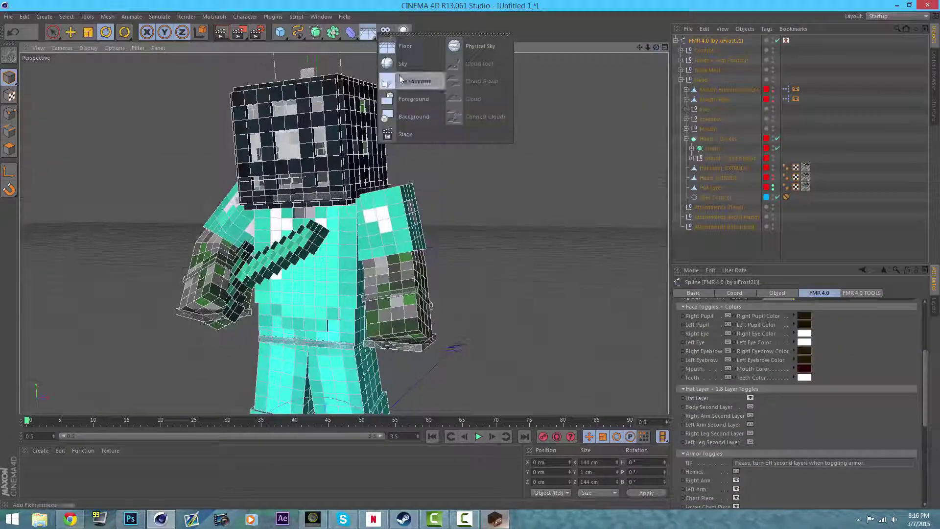
pyautogui.click(492, 62)
pyautogui.click(404, 32)
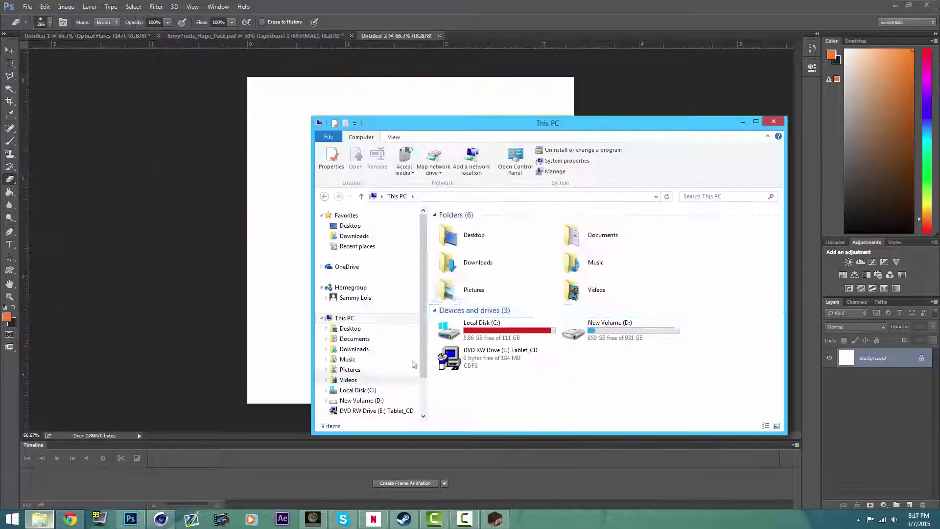
# In Photoshop, place The Highest Kite render into Untitled-2 at about 26% scale and open the Backgrounds folder under Pictures, Minecraft
pyautogui.doubleClick(455, 246)
pyautogui.moveTo(574, 338); pyautogui.dragTo(343, 353)
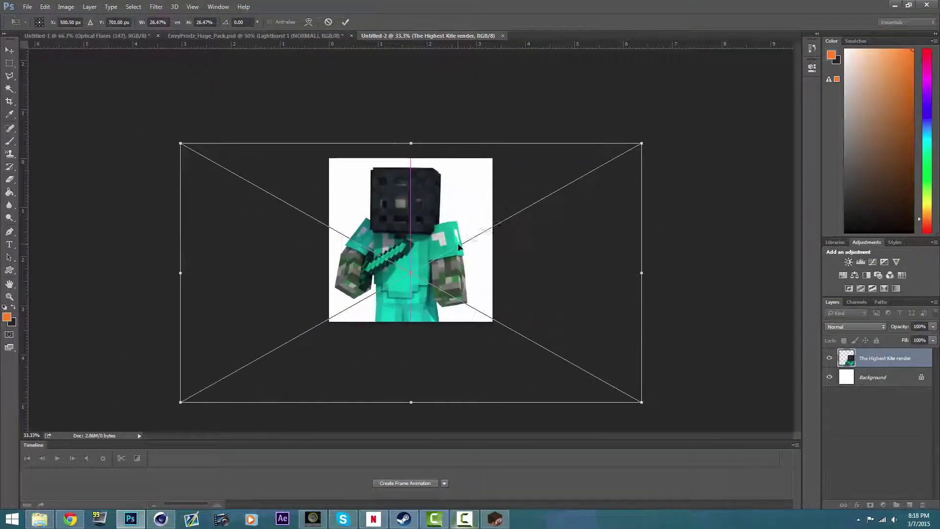
pyautogui.hotkey('alt', 'Tab')
pyautogui.click(361, 400)
pyautogui.doubleClick(470, 300)
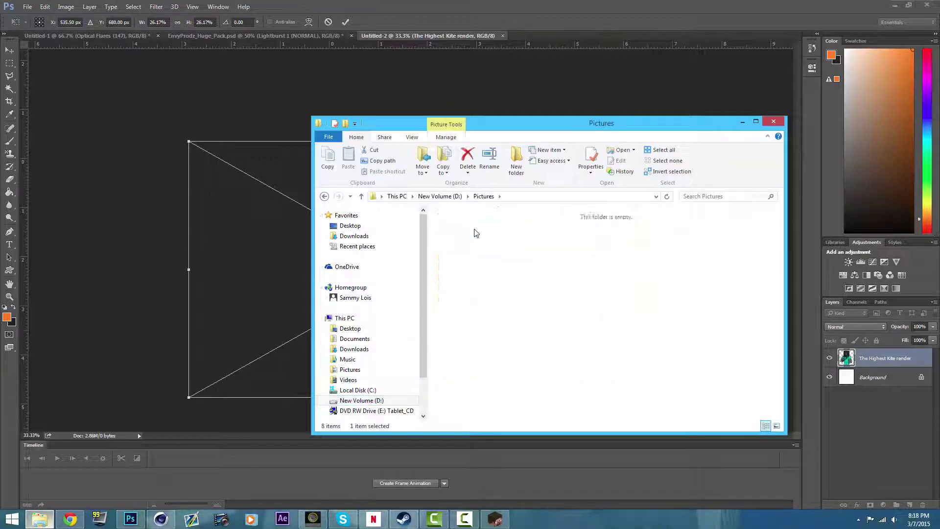
pyautogui.doubleClick(474, 231)
pyautogui.doubleClick(474, 231)
pyautogui.hotkey('alt', 'Tab')
pyautogui.press('Return')
pyautogui.press('e')
# Place the 2014-05-25_18.28.38 background image behind the character render so it fills the canvas
pyautogui.hotkey('alt', 'Tab')
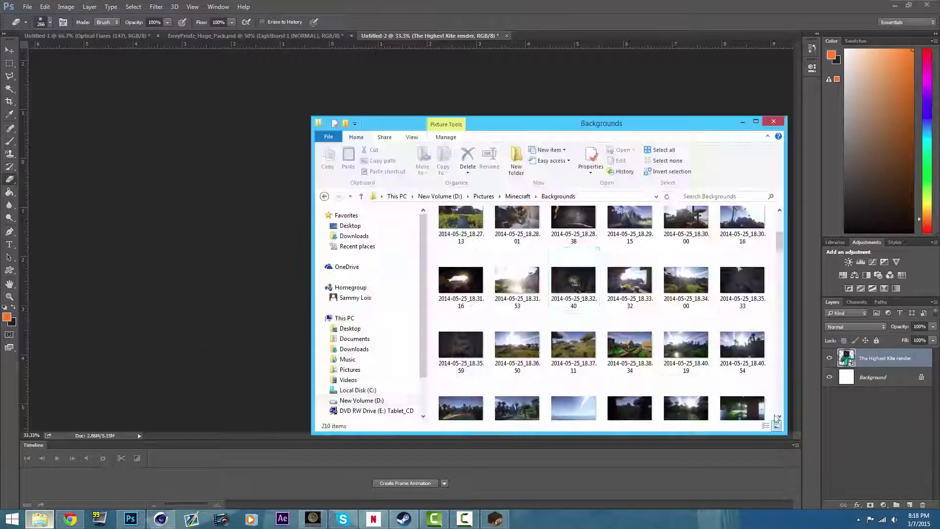
pyautogui.moveTo(601, 231); pyautogui.dragTo(220, 221)
pyautogui.press('Return')
pyautogui.hotkey('ctrl', '+')
pyautogui.hotkey('ctrl', '+')
pyautogui.hotkey('ctrl', '+')
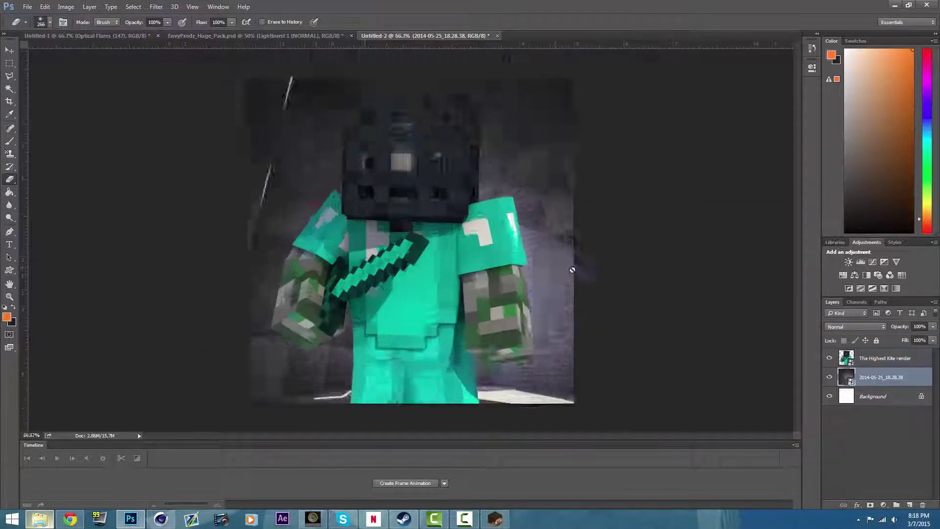
pyautogui.scroll(-2, 326, 151)
pyautogui.press('w')
pyautogui.hotkey('ctrl', '+')
pyautogui.hotkey('ctrl', '+')
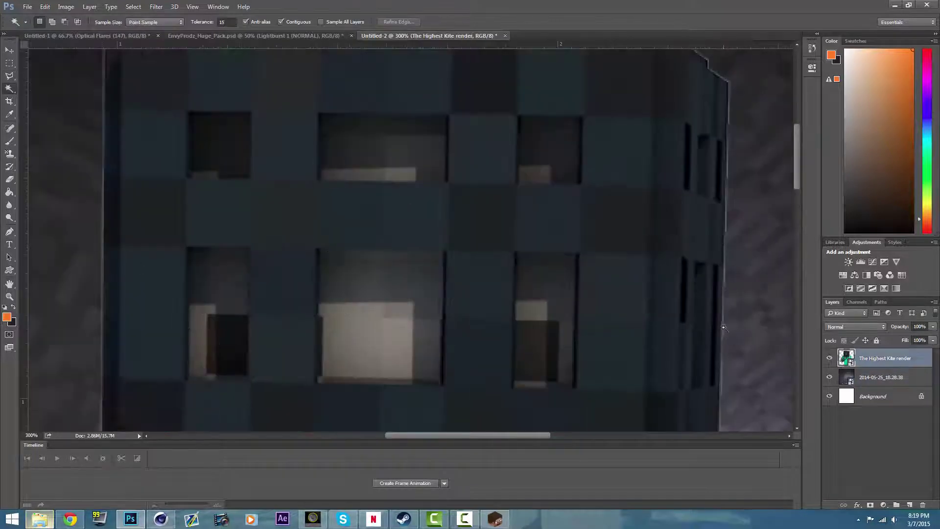
pyautogui.hotkey('ctrl', '0')
# Try the title text THE HIGHEST over the character in Anakefka Regular and then in barcode font Regular
pyautogui.press('t')
pyautogui.click(121, 22)
pyautogui.click(98, 195)
pyautogui.click(320, 324)
pyautogui.write('THE HIGHEST')
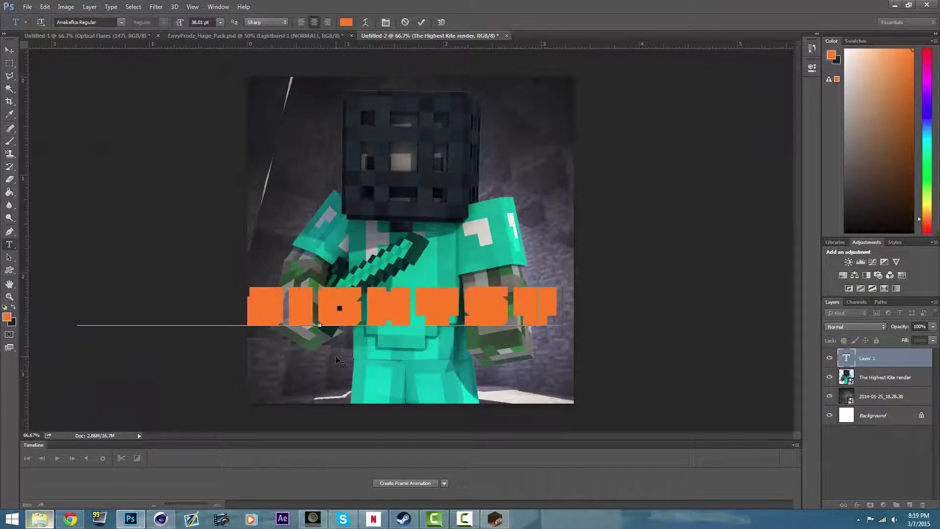
pyautogui.hotkey('ctrl', 'a')
pyautogui.click(121, 22)
pyautogui.click(217, 289)
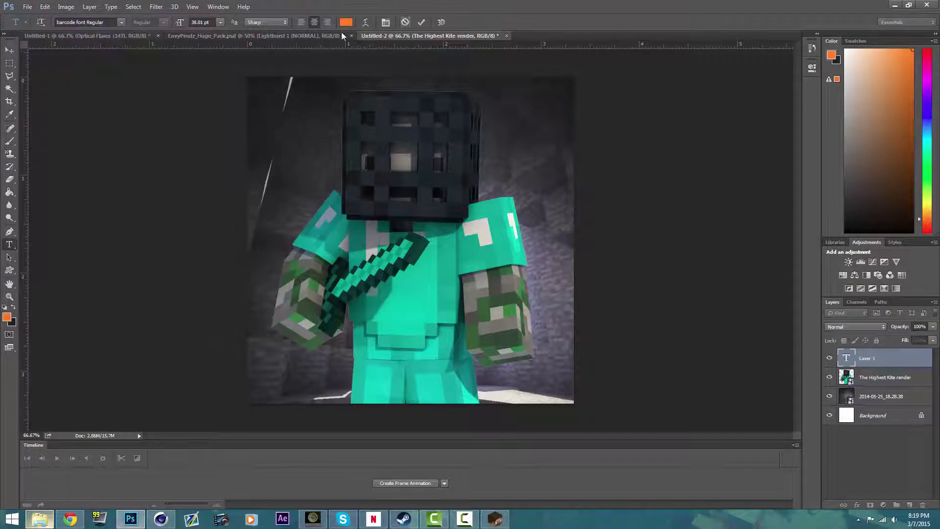
# Add the black title THE HIGHEST KITE on two lines over the lower body in the Charlie Brown M54 font at 38.01 pt
pyautogui.click(121, 22)
pyautogui.scroll(-6, 216, 293)
pyautogui.click(83, 237)
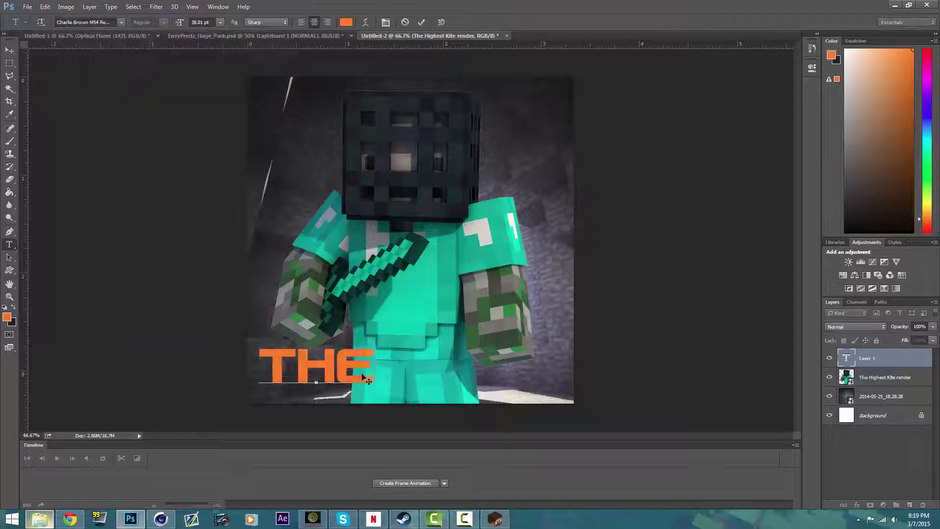
pyautogui.press('Return')
pyautogui.write('KITE')
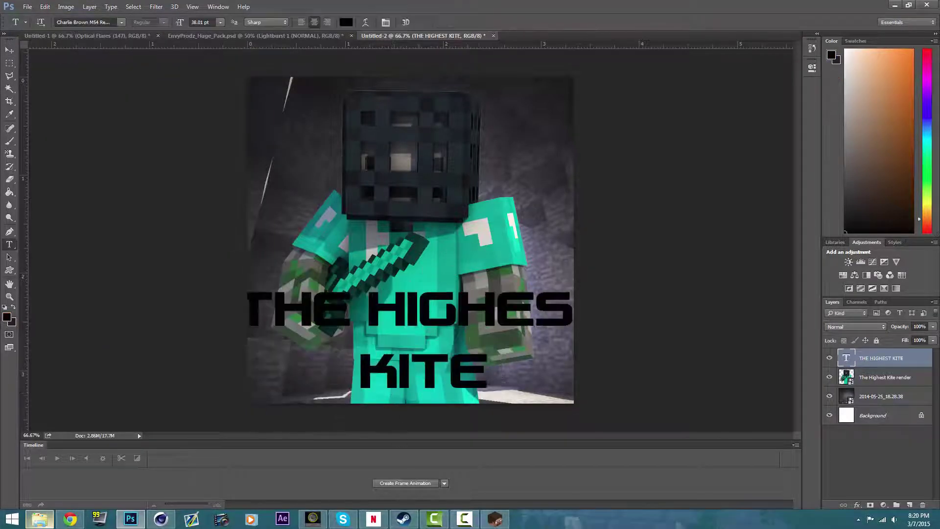
# Shrink the two-line THE HIGHEST KITE title so it fits within the canvas width over the lower body
pyautogui.hotkey('ctrl', 'a')
pyautogui.hotkey('ctrl', 'Return')
pyautogui.press('v')
pyautogui.moveTo(502, 349)
pyautogui.mouseDown()
pyautogui.moveTo(482, 362)
pyautogui.moveTo(489, 354)
pyautogui.mouseUp()
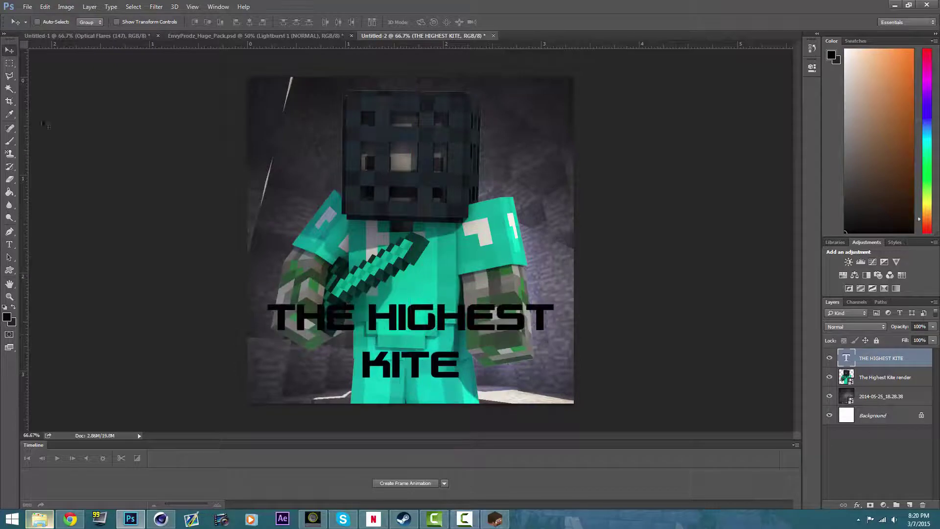
# Replace the word KITE with separate K, I, T and E text layers at 63.01 pt, lined up below THE HIGHEST
pyautogui.click(391, 383)
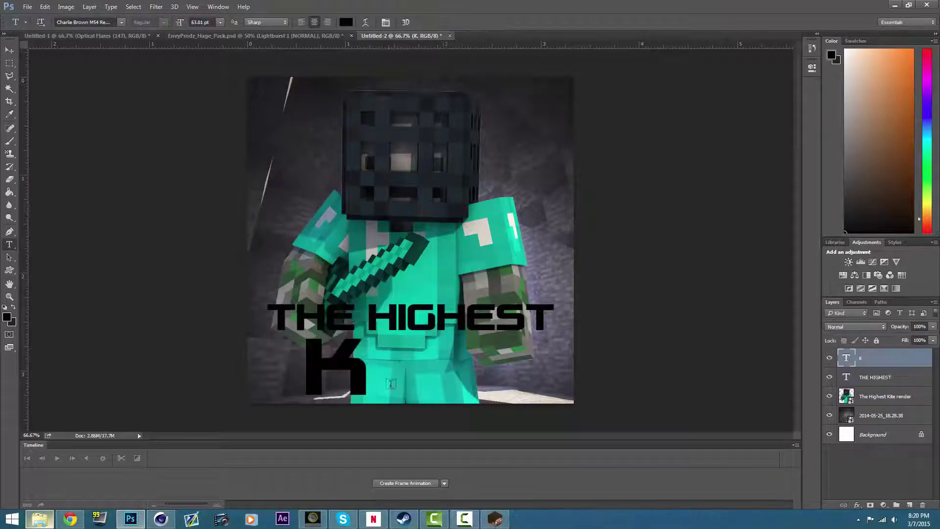
pyautogui.click(458, 407)
pyautogui.write('E')
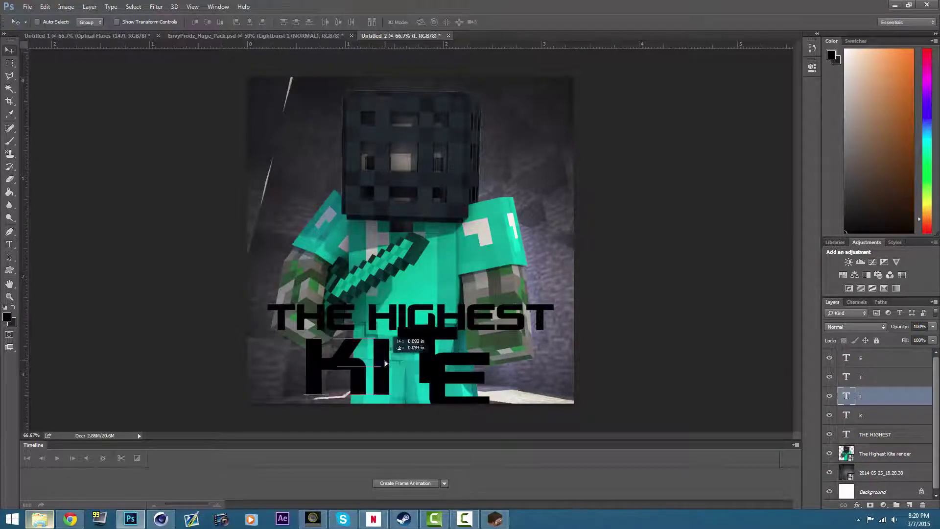
pyautogui.moveTo(422, 373); pyautogui.dragTo(456, 371)
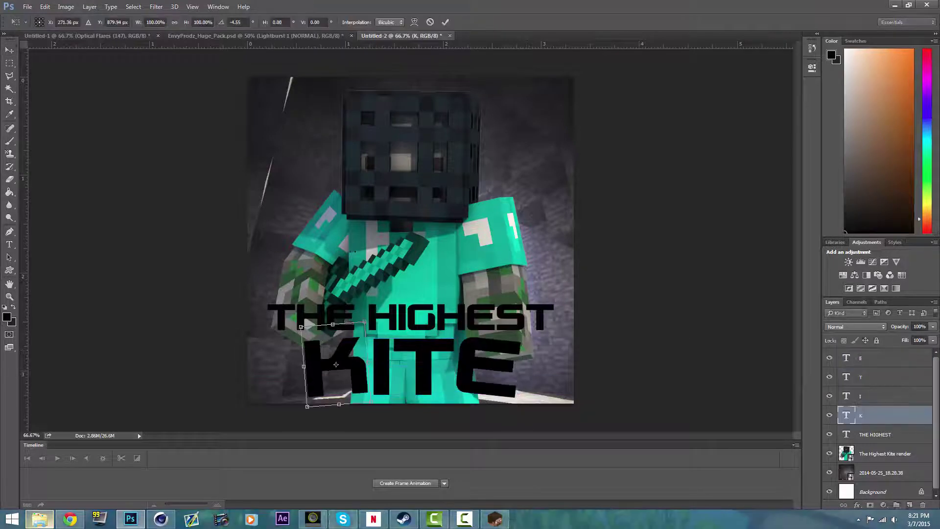
# Tilt the letters of KITE individually, rotating the K by about -4.55° and adjusting its spacing
pyautogui.hotkey('ctrl', 't')
pyautogui.moveTo(533, 343); pyautogui.dragTo(535, 349)
pyautogui.click(445, 22)
pyautogui.hotkey('alt', ']')
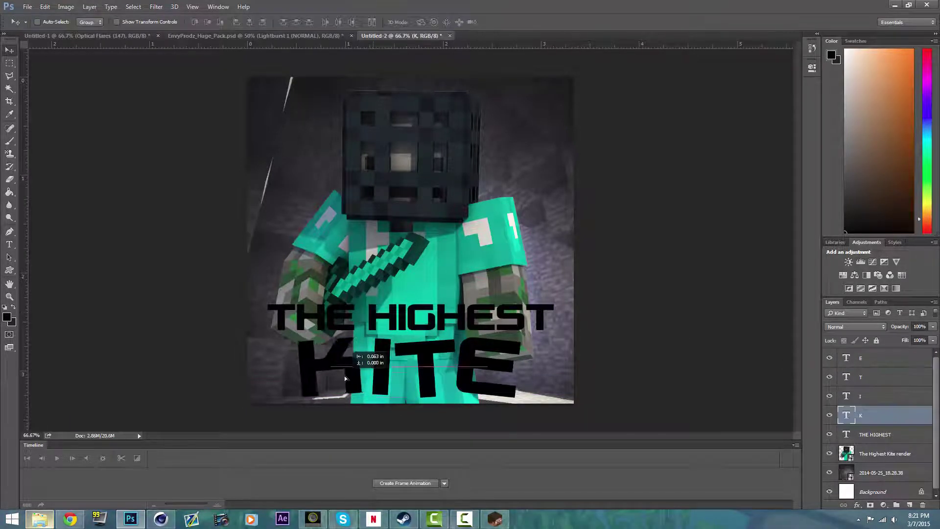
# Sample the armour's teal and try brushing it over the sword on a new layer above the render
pyautogui.press('b')
pyautogui.keyDown('alt'); pyautogui.click(397, 289); pyautogui.keyUp('alt')
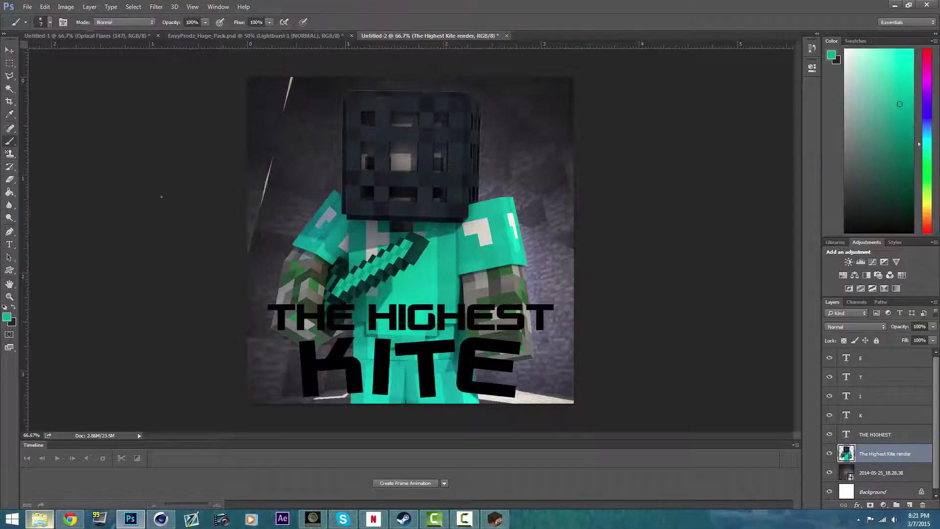
pyautogui.click(50, 22)
pyautogui.click(240, 222)
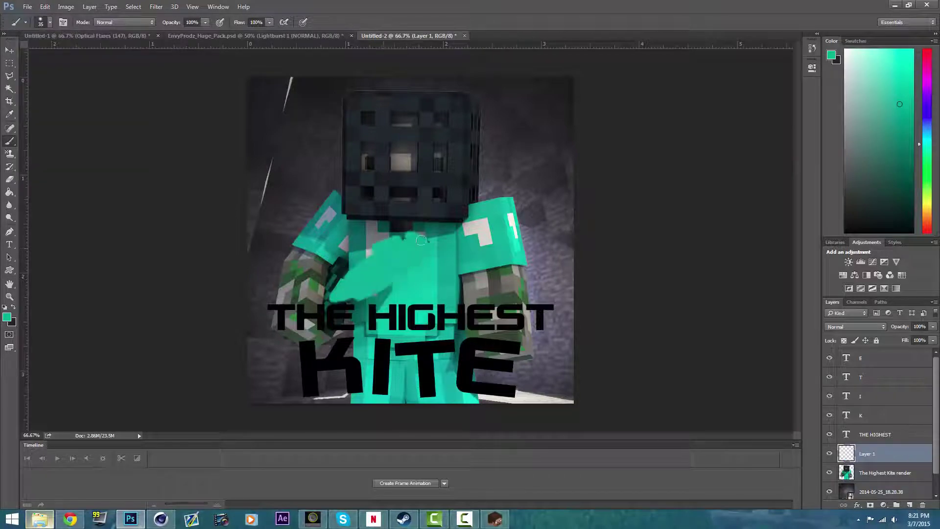
pyautogui.hotkey('ctrl', 'z')
# Set the brush size to 74 and the blend mode of Layer 1 to Pin Light
pyautogui.click(49, 22)
pyautogui.click(865, 326)
pyautogui.hotkey('shift', 'alt', 'z')
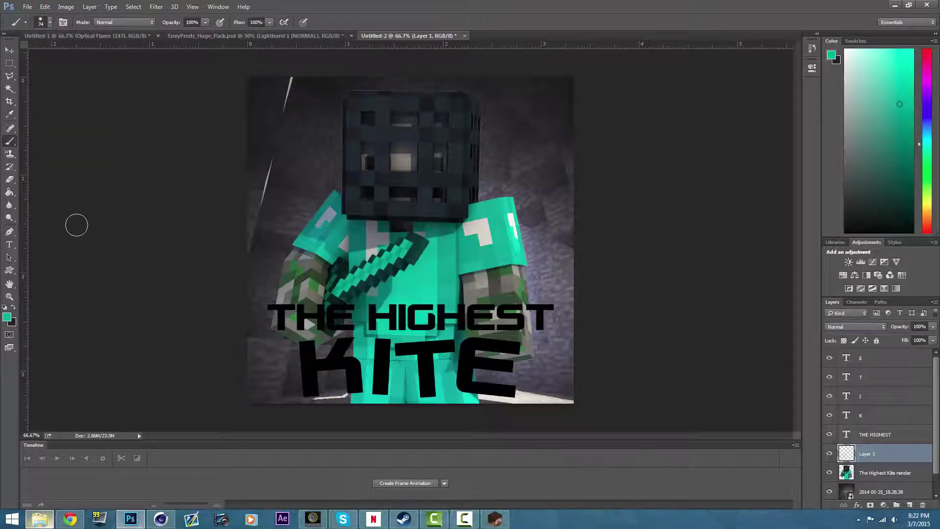
# Outline the sword's bright blade area with the Polygonal Lasso and fill it with teal on Layer 1
pyautogui.press('l')
pyautogui.hotkey('ctrl', '+')
pyautogui.hotkey('ctrl', '+')
pyautogui.hotkey('ctrl', '+')
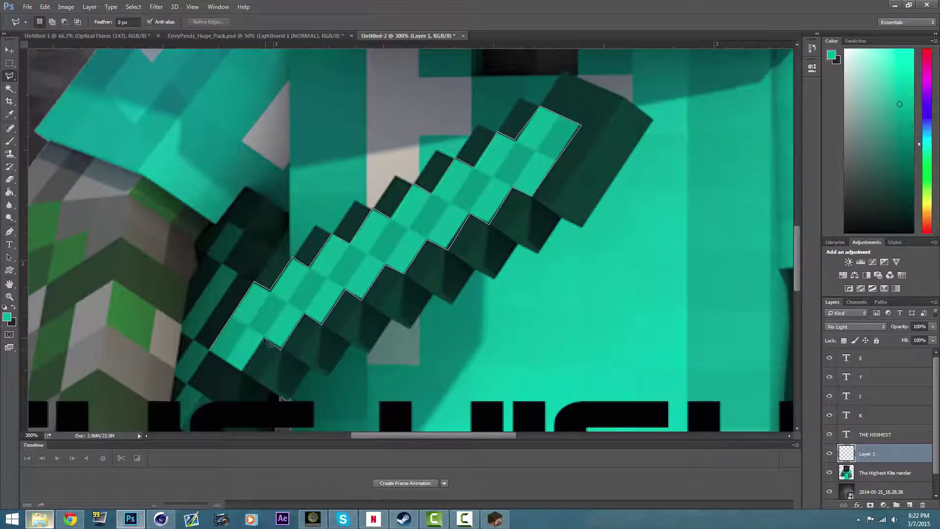
pyautogui.hotkey('ctrl', '-')
pyautogui.hotkey('ctrl', '-')
pyautogui.press('g')
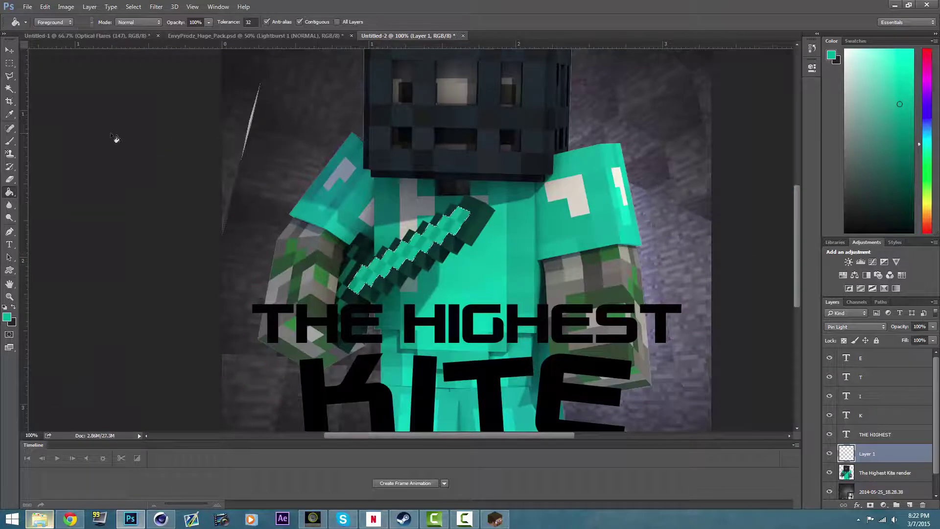
# Set Layer 1's blend mode to Screen and its opacity to 75%
pyautogui.click(854, 327)
pyautogui.click(847, 392)
pyautogui.press('m')
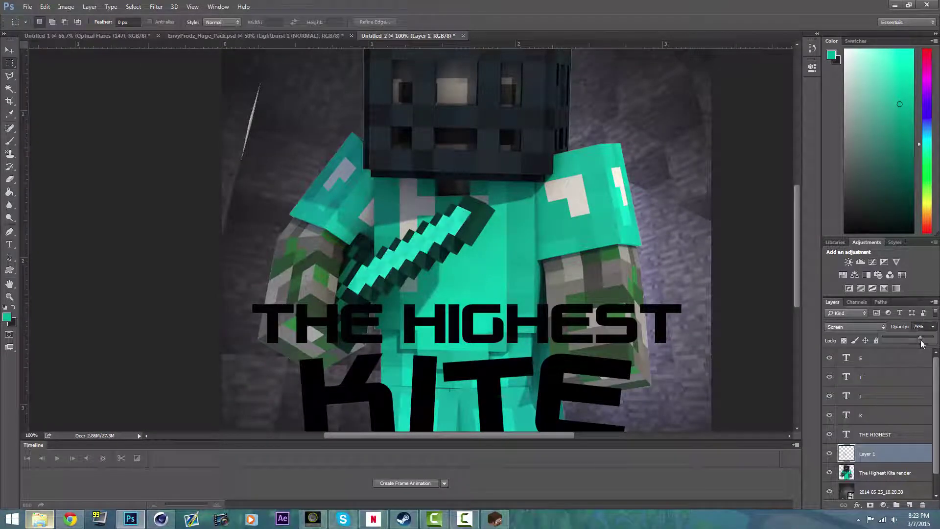
# Apply a Motion Blur at a -45° angle to the sword highlight on Layer 1
pyautogui.click(157, 6)
pyautogui.moveTo(211, 109)
pyautogui.click(309, 180)
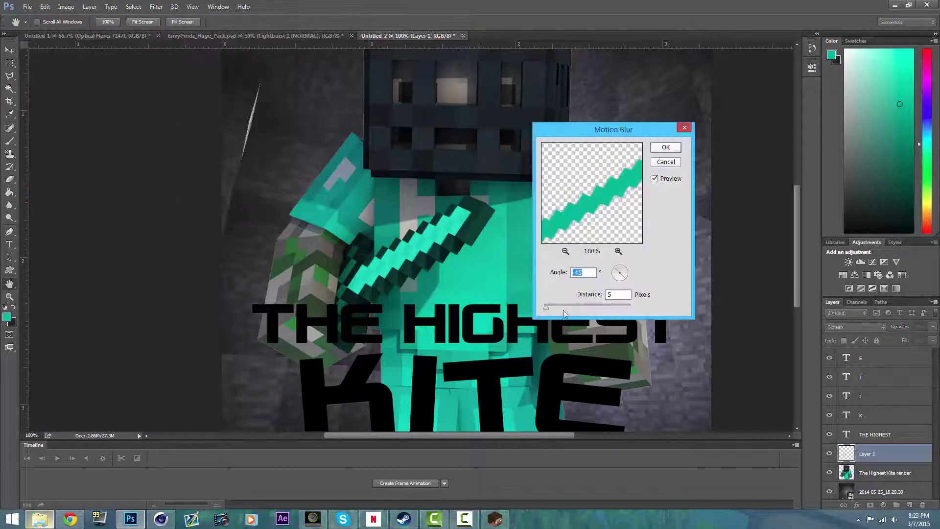
pyautogui.moveTo(563, 313); pyautogui.dragTo(571, 308)
pyautogui.press('Return')
# Place the grunge texture image 2 from the Desktop folders into the composition beneath the title layers
pyautogui.click(39, 519)
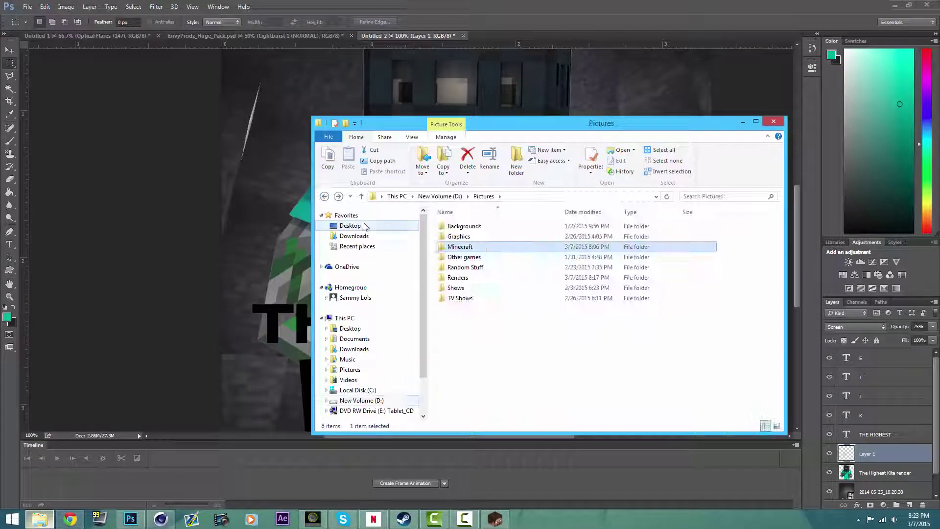
pyautogui.click(363, 226)
pyautogui.doubleClick(472, 237)
pyautogui.doubleClick(472, 237)
pyautogui.doubleClick(472, 237)
pyautogui.doubleClick(472, 237)
pyautogui.doubleClick(465, 332)
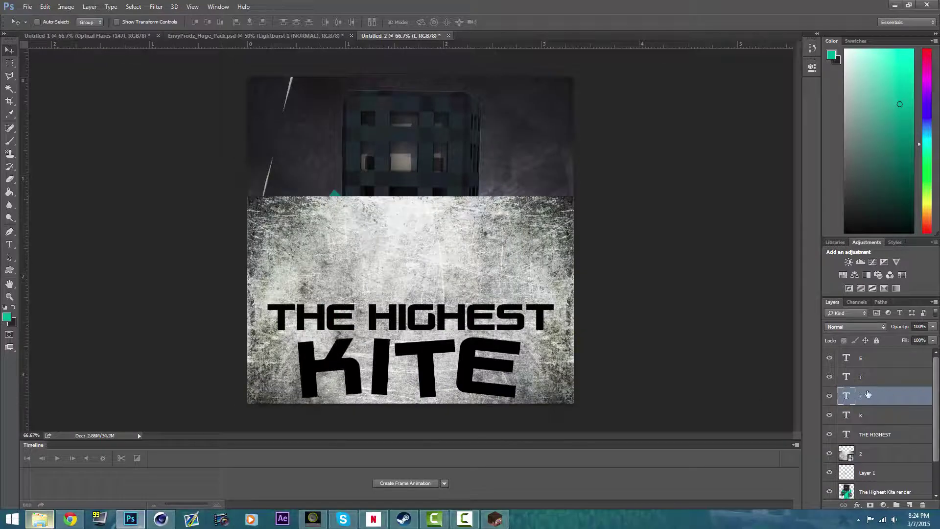
# Merge the K, I, T and E letters into one rasterized layer and rasterize the THE HIGHEST text
pyautogui.rightClick(875, 422)
pyautogui.click(764, 170)
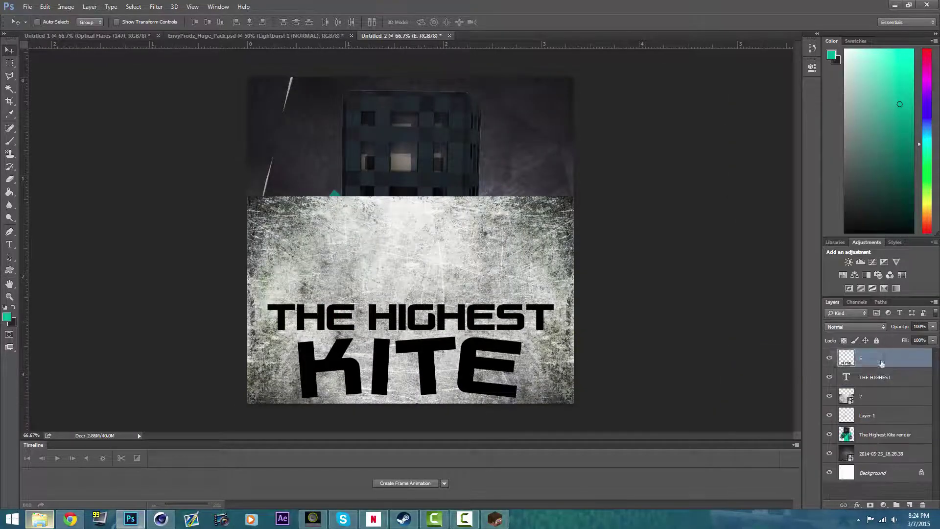
pyautogui.rightClick(876, 377)
pyautogui.click(764, 170)
# Move texture layer 2 above THE HIGHEST and clip it to that text
pyautogui.moveTo(888, 371); pyautogui.dragTo(881, 364)
pyautogui.hotkey('ctrl', 'alt', 'g')
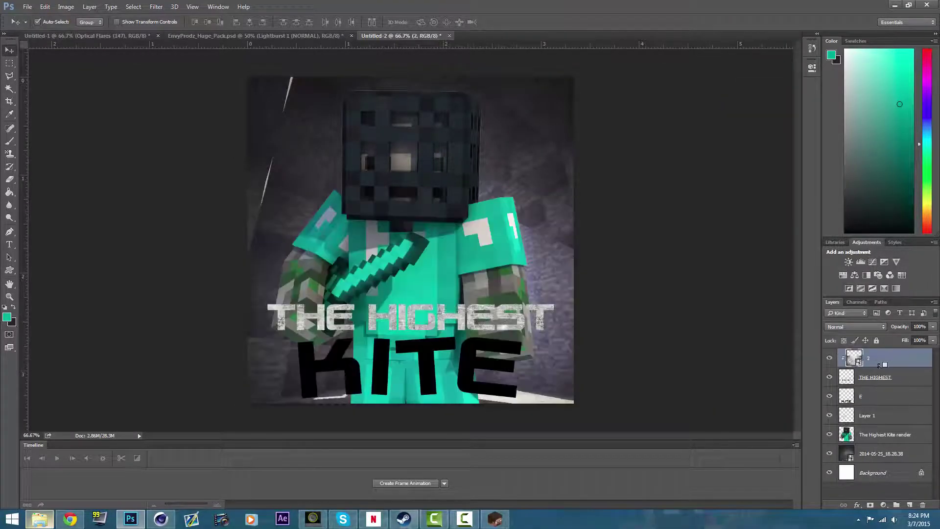
# Give the THE HIGHEST layer a Gradient Overlay blending teal shades sampled from the armour
pyautogui.click(555, 145)
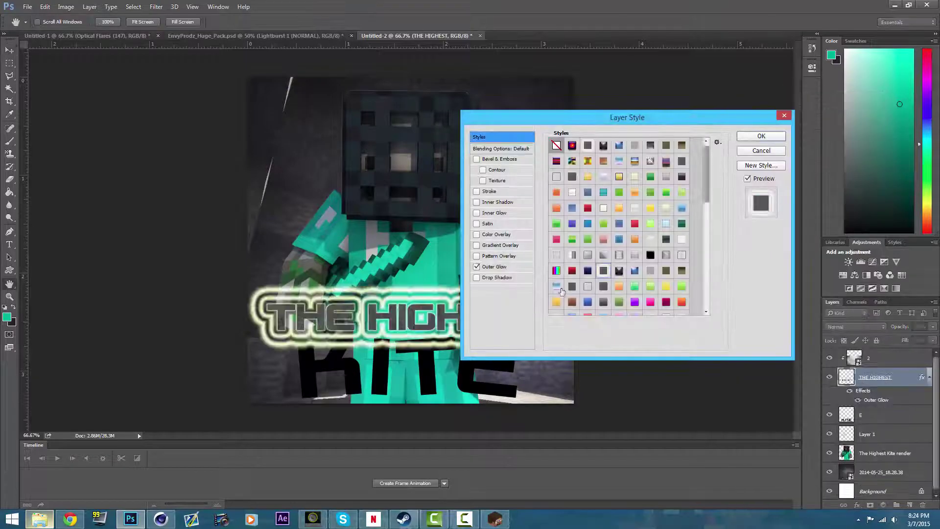
pyautogui.click(500, 245)
pyautogui.click(642, 175)
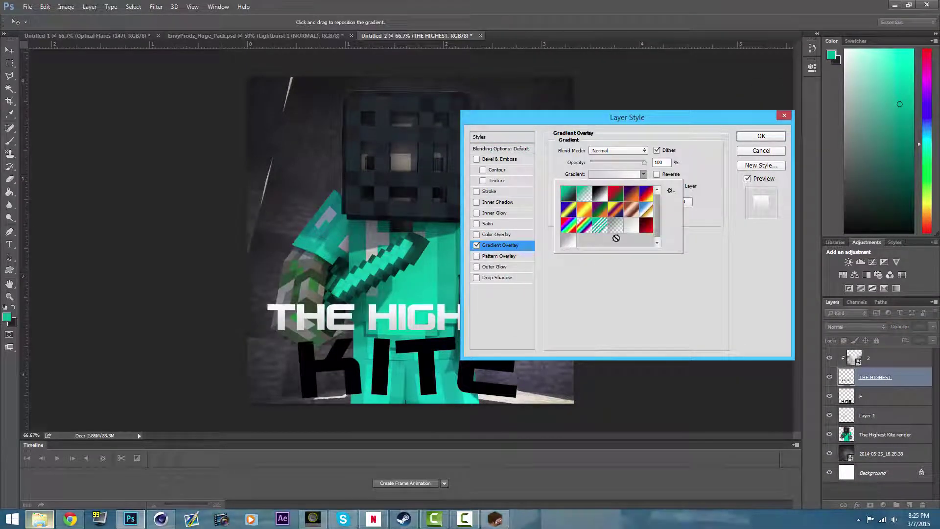
pyautogui.click(609, 175)
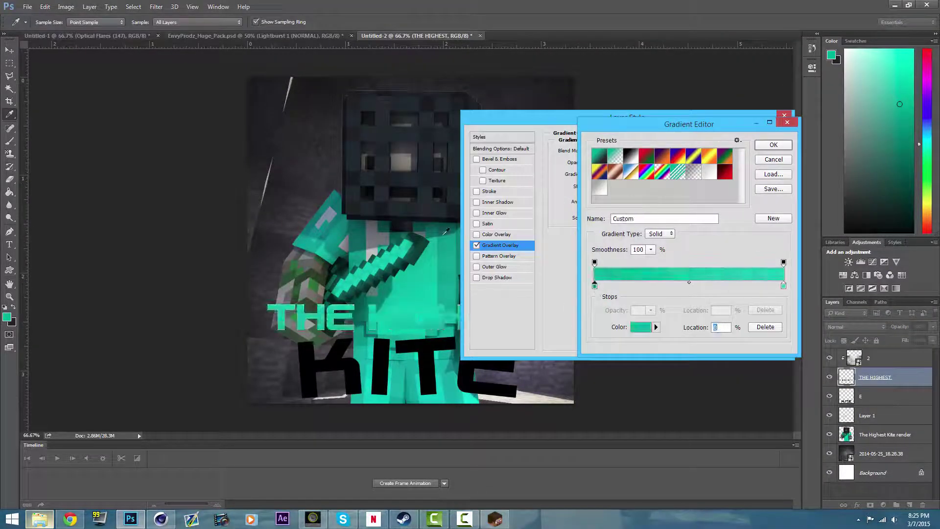
pyautogui.click(773, 146)
pyautogui.press('Return')
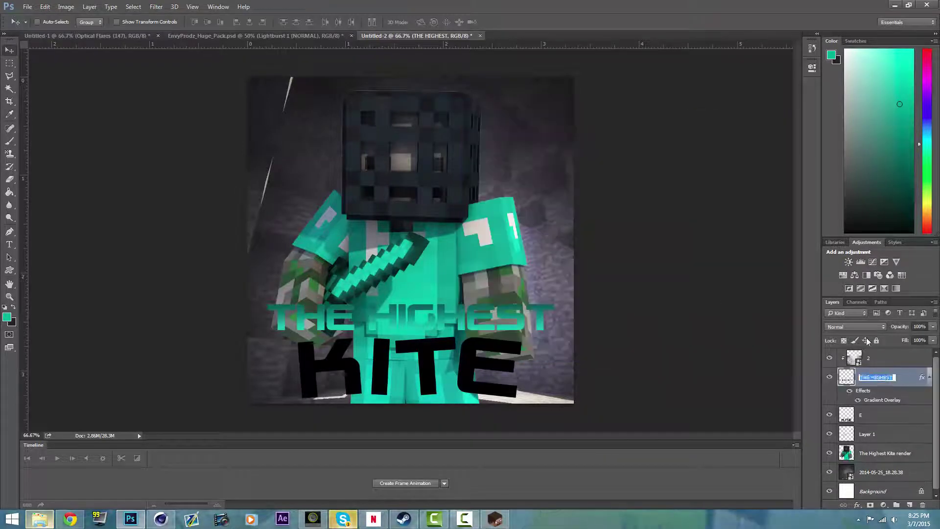
pyautogui.doubleClick(887, 377)
pyautogui.click(500, 245)
pyautogui.press('Return')
pyautogui.rightClick(887, 383)
pyautogui.click(783, 106)
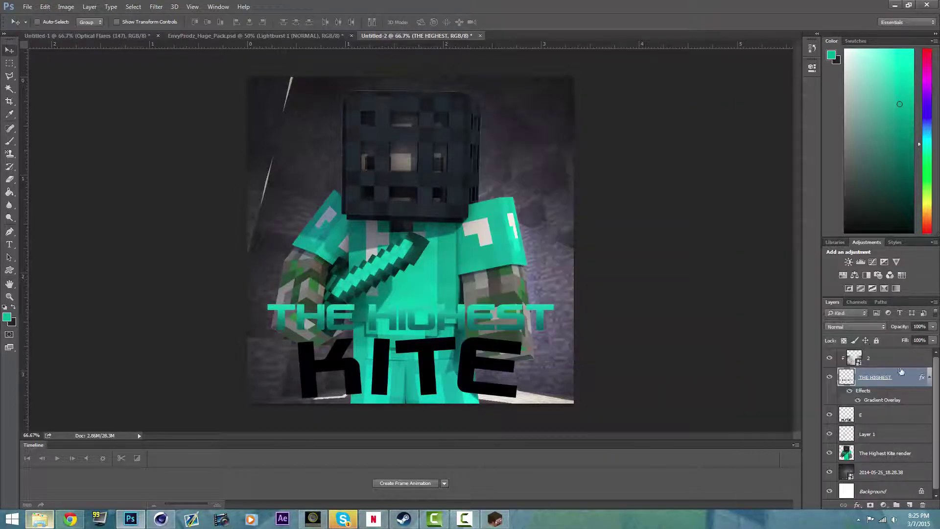
pyautogui.click(490, 191)
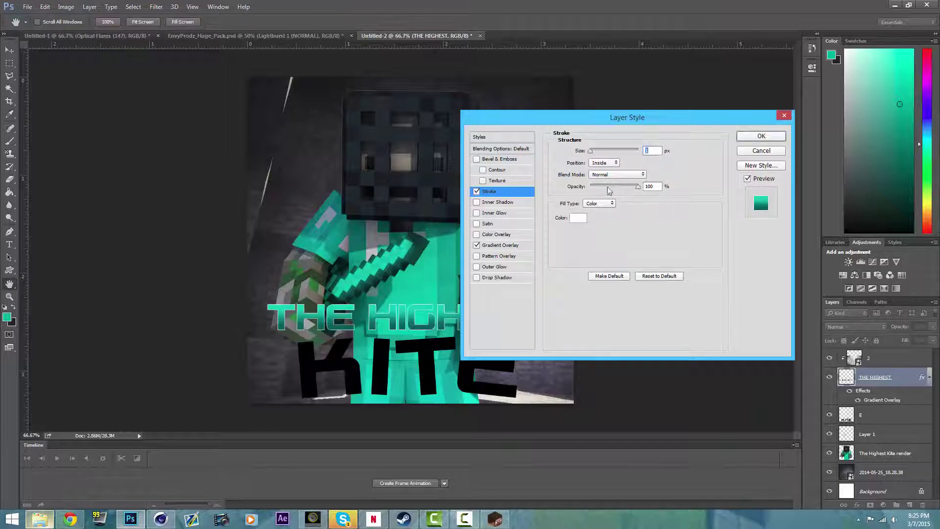
pyautogui.press('Escape')
# Rasterize the layer style of the THE HIGHEST layer
pyautogui.rightClick(887, 378)
pyautogui.click(783, 301)
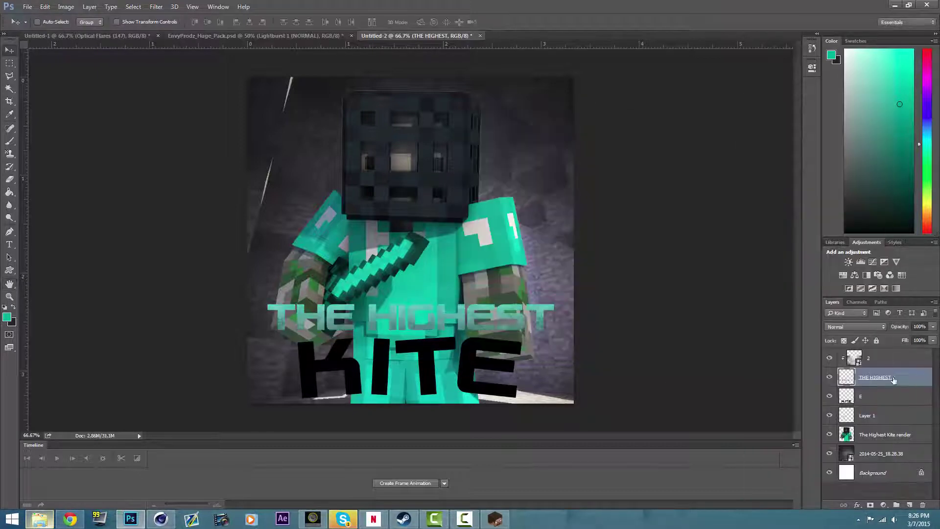
# Draw a black rectangle about 919 by 118 px covering the THE HIGHEST line
pyautogui.rightClick(15, 271)
pyautogui.click(54, 271)
pyautogui.hotkey('ctrl', 'shift', 'alt', 'n')
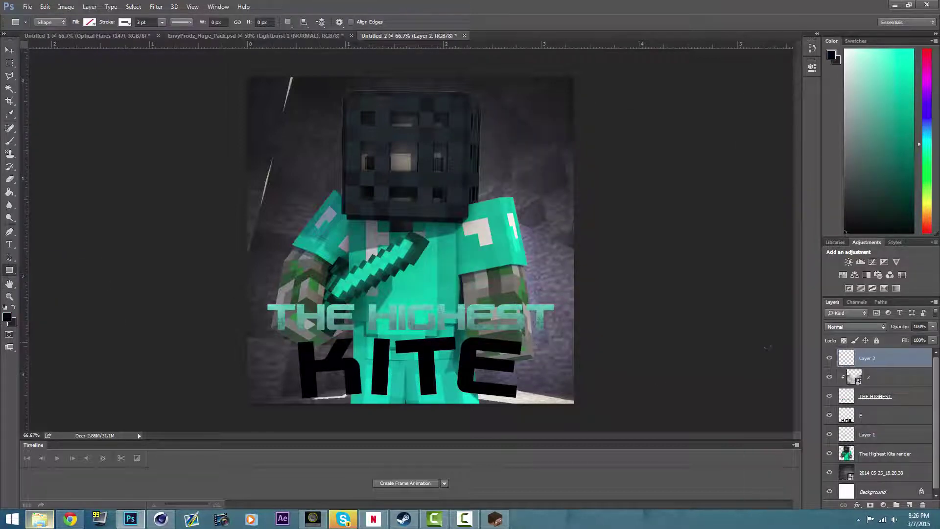
pyautogui.moveTo(260, 297)
pyautogui.mouseDown()
pyautogui.moveTo(566, 323)
pyautogui.moveTo(561, 336)
pyautogui.mouseUp()
pyautogui.click(89, 21)
pyautogui.click(60, 73)
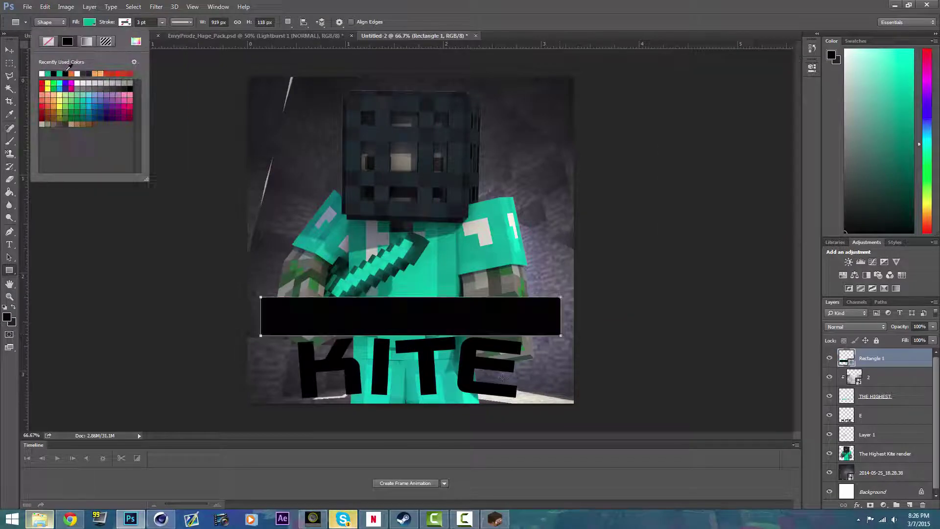
pyautogui.click(65, 73)
# Move the rectangle layer beneath THE HIGHEST and set its opacity to 50%
pyautogui.moveTo(871, 358); pyautogui.dragTo(871, 406)
pyautogui.click(933, 326)
pyautogui.moveTo(932, 338); pyautogui.dragTo(909, 339)
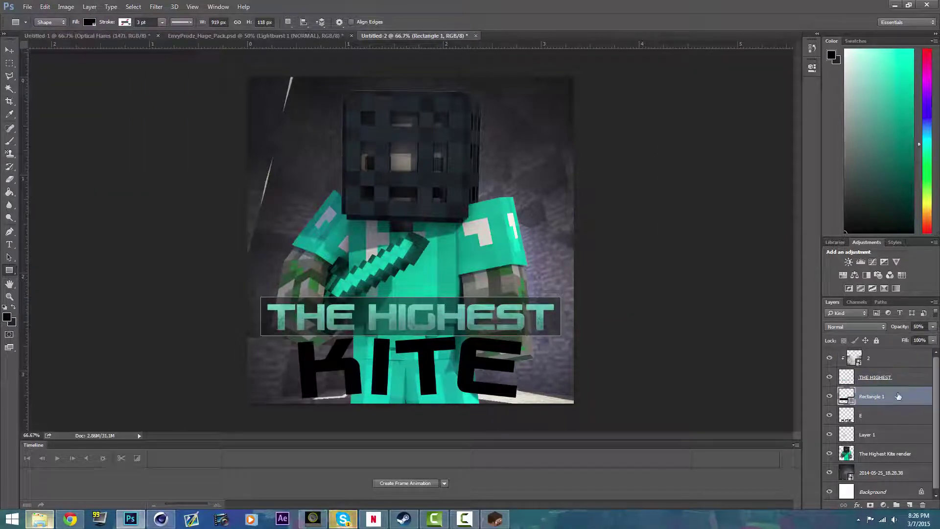
# Apply a teal Gradient Overlay to the merged KITE layer
pyautogui.rightClick(886, 414)
pyautogui.click(784, 92)
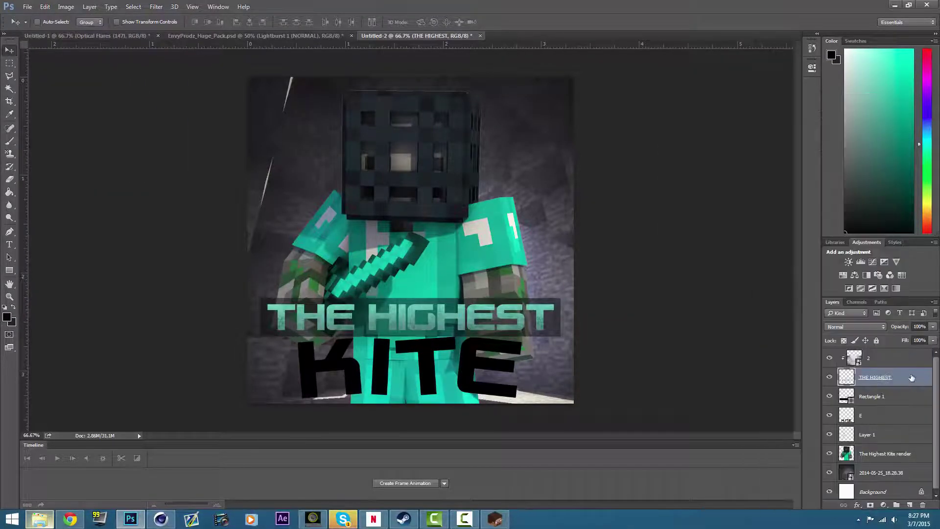
pyautogui.click(501, 245)
pyautogui.click(607, 174)
pyautogui.click(616, 188)
pyautogui.click(774, 144)
pyautogui.click(762, 132)
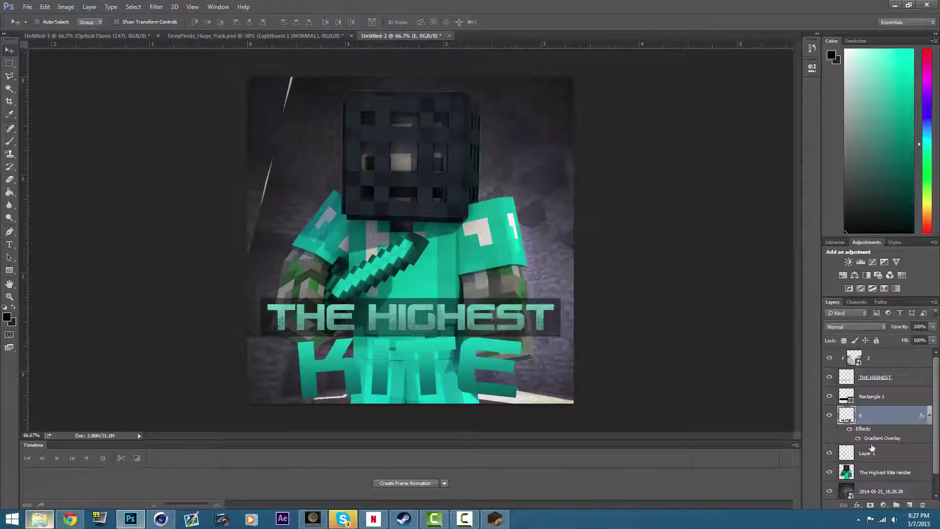
# Duplicate the black rectangle and scale the copy to about 79.65% width and 173.73% height so it covers KITE
pyautogui.click(876, 396)
pyautogui.hotkey('ctrl', 'j')
pyautogui.moveTo(556, 308); pyautogui.dragTo(556, 347)
pyautogui.hotkey('ctrl', 't')
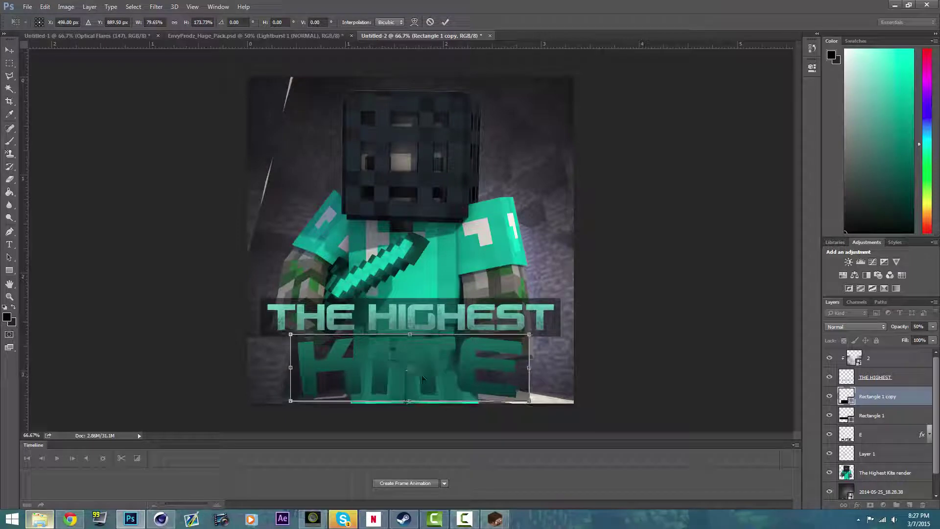
pyautogui.press('Return')
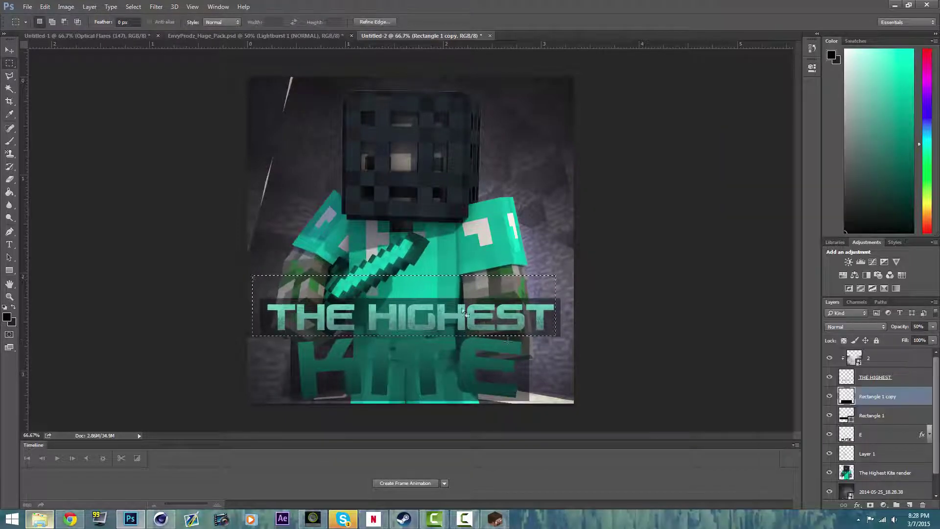
# Clip a duplicate of texture layer 2 to the KITE layer and rasterize KITE's layer style
pyautogui.rightClick(869, 357)
pyautogui.click(789, 163)
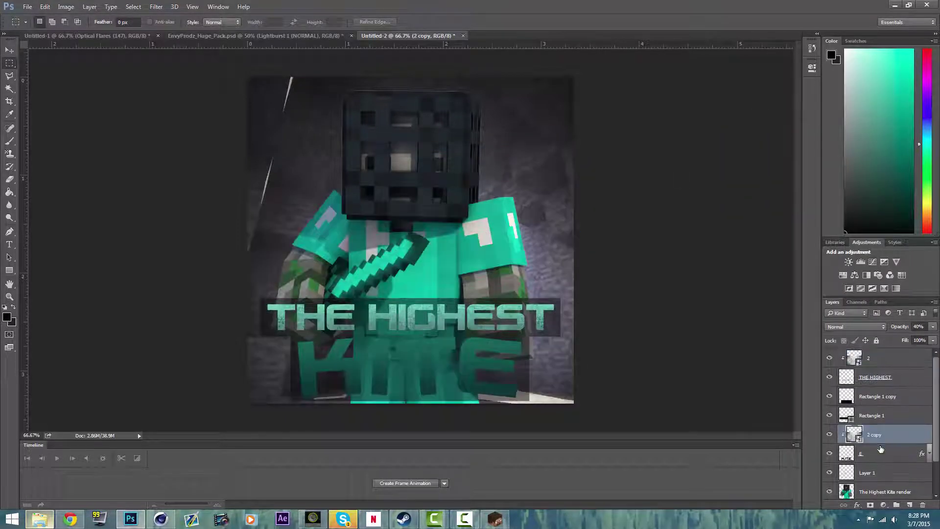
pyautogui.rightClick(880, 457)
pyautogui.click(743, 352)
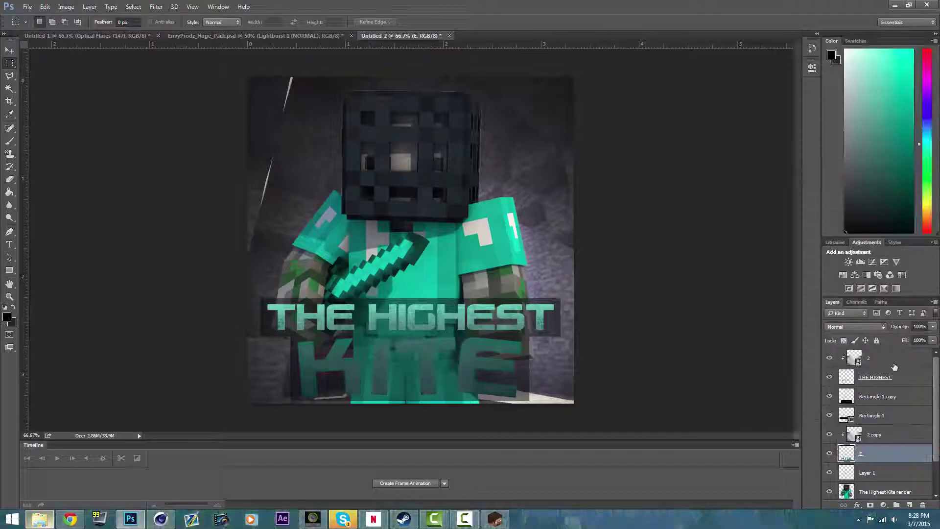
# Add a new layer and a Curves adjustment above the title, raising the midtones and highlights of the RGB curve
pyautogui.click(894, 365)
pyautogui.hotkey('ctrl', 'shift', 'alt', 'n')
pyautogui.click(872, 262)
pyautogui.moveTo(757, 138); pyautogui.dragTo(761, 133)
pyautogui.moveTo(717, 178); pyautogui.dragTo(740, 146)
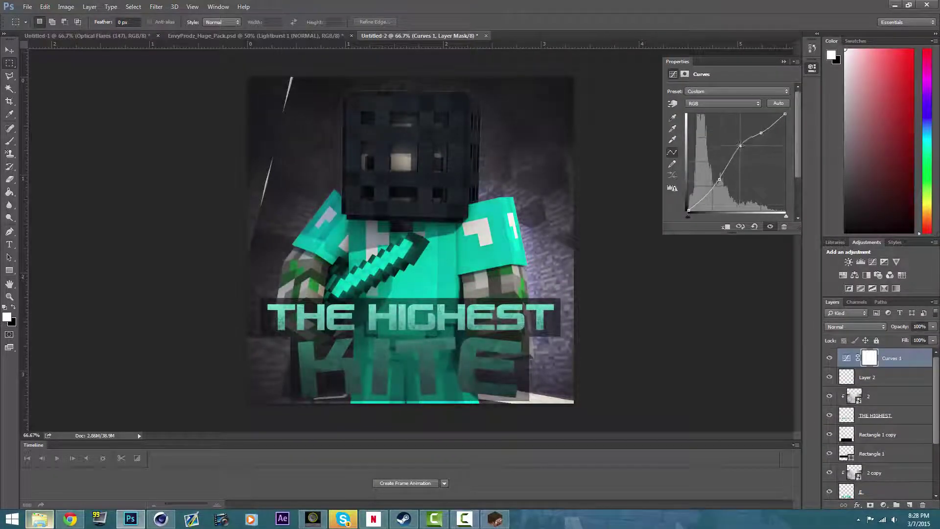
# Give the THE HIGHEST layer a teal Outer Glow at 100% opacity and move KITE with its clipped texture above Rectangle 1 copy
pyautogui.click(900, 420)
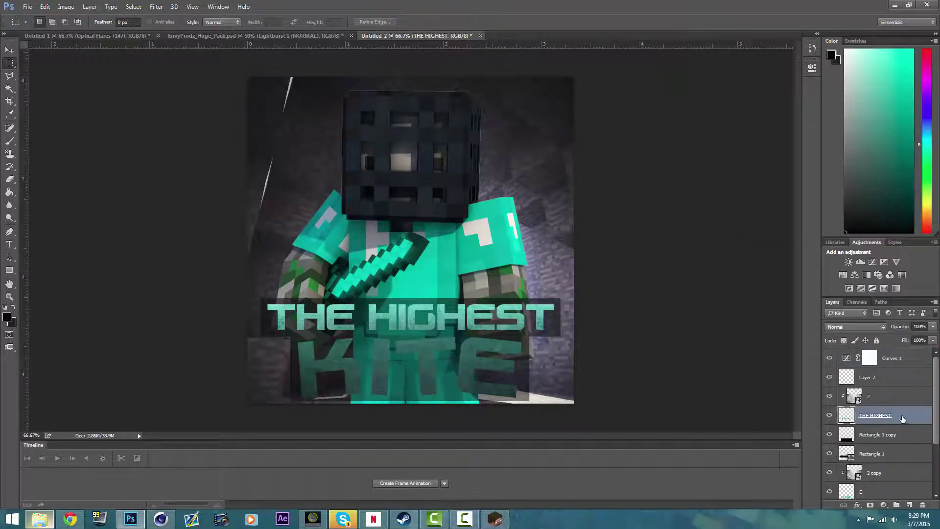
pyautogui.hotkey('alt', '.')
pyautogui.doubleClick(843, 387)
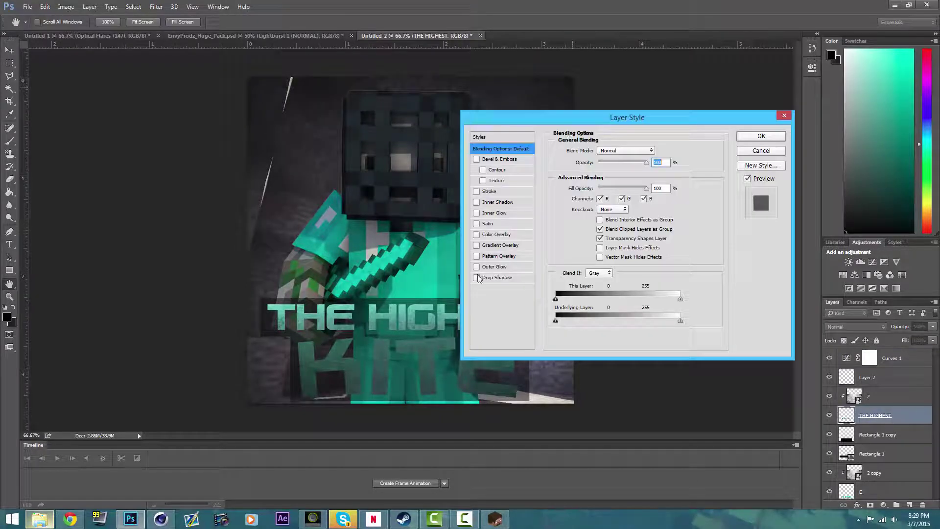
pyautogui.click(494, 266)
pyautogui.click(593, 190)
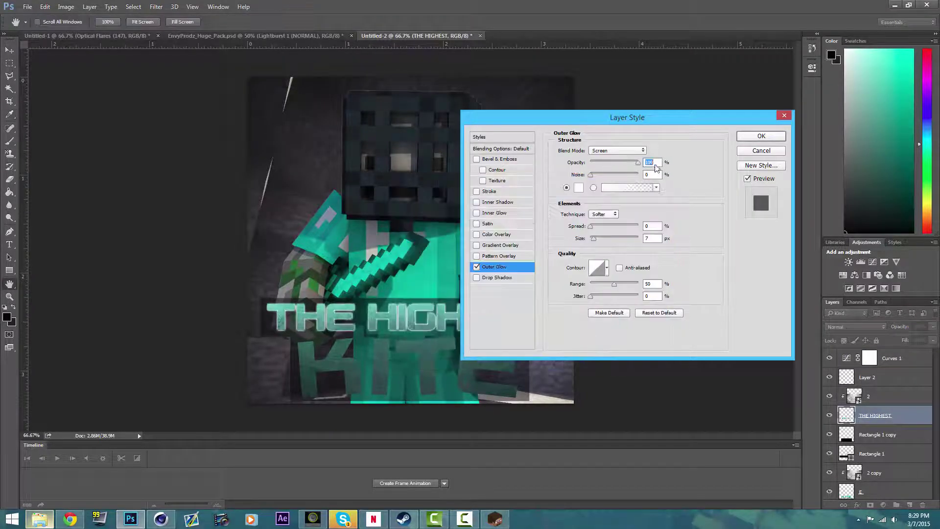
pyautogui.moveTo(419, 318); pyautogui.dragTo(401, 374)
pyautogui.click(537, 268)
pyautogui.click(509, 244)
pyautogui.click(630, 199)
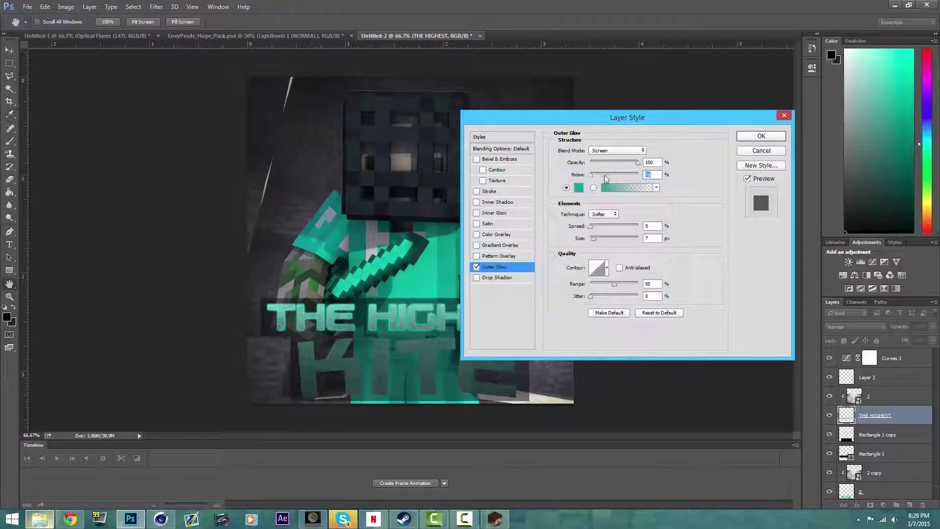
pyautogui.press('Return')
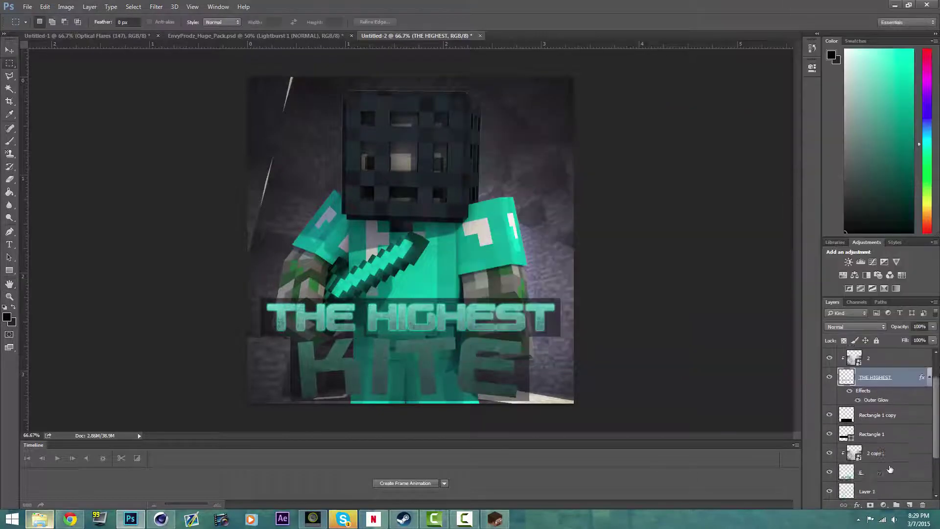
pyautogui.moveTo(890, 469); pyautogui.dragTo(879, 400)
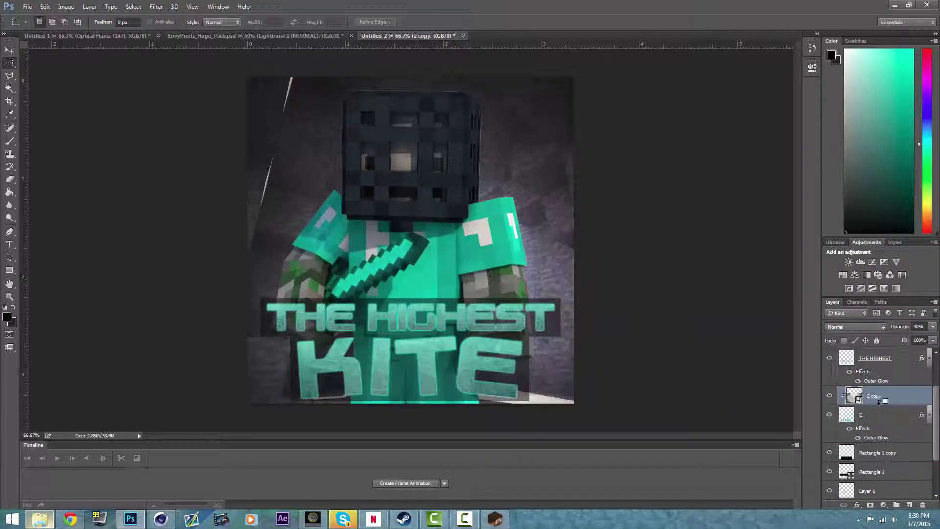
# Switch to File Explorer, open the Optical Flares folder and place the Flare3 image over the title area of the canvas
pyautogui.click(49, 518)
pyautogui.doubleClick(470, 330)
pyautogui.click(324, 196)
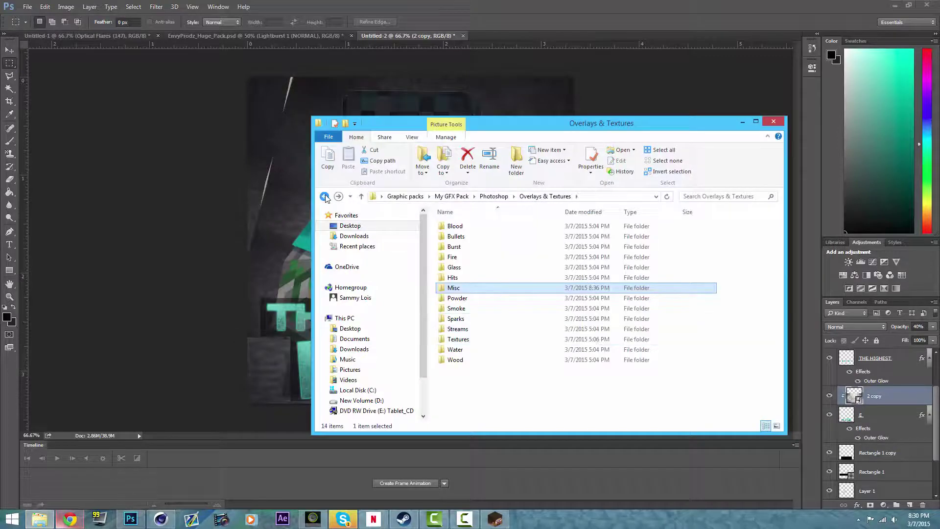
pyautogui.doubleClick(411, 281)
pyautogui.scroll(-10, 715, 316)
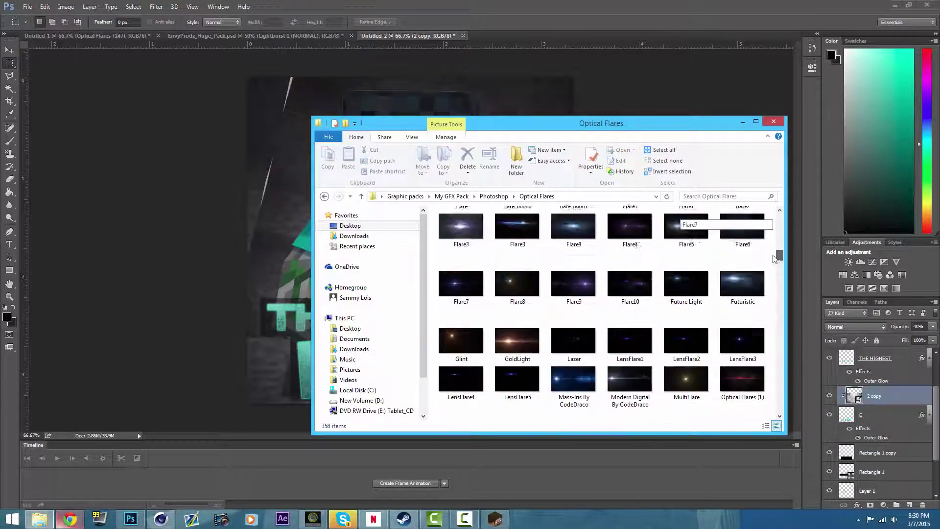
pyautogui.moveTo(654, 127); pyautogui.dragTo(801, 51)
pyautogui.moveTo(608, 184); pyautogui.dragTo(411, 351)
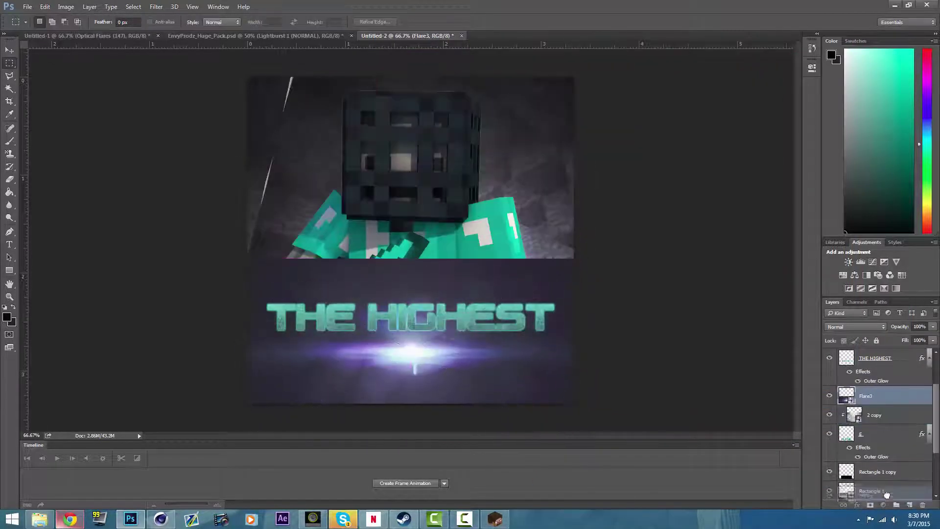
# Try Flare3 below the Rectangle 1 layer with the Screen blend mode and remove it
pyautogui.moveTo(886, 494); pyautogui.dragTo(883, 498)
pyautogui.click(855, 327)
pyautogui.click(852, 392)
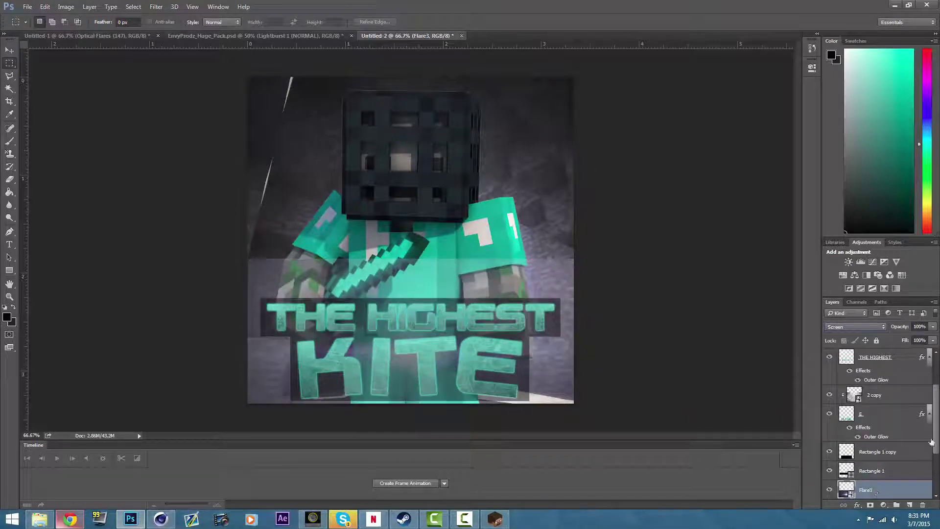
pyautogui.rightClick(876, 489)
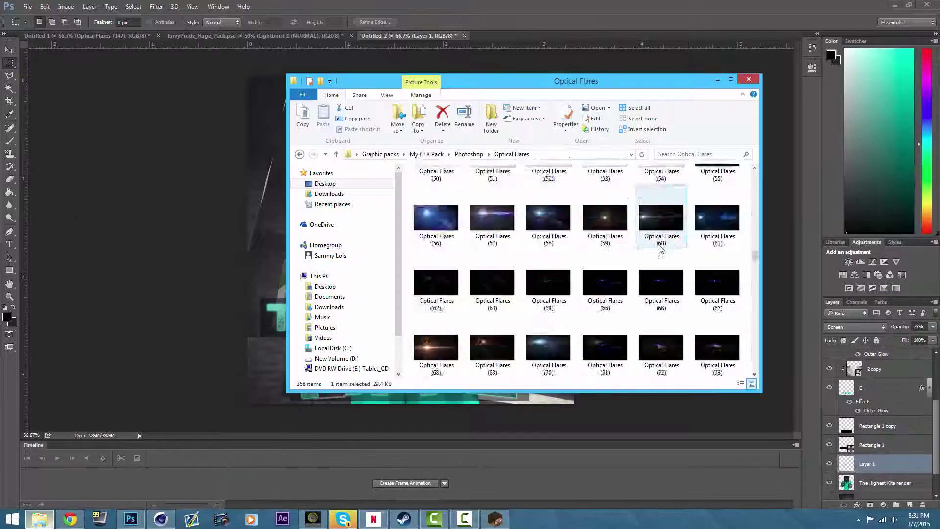
# Try placing the Optical Flares (53) image from the flares folder and repositioning it over the title, and undo the placement
pyautogui.scroll(15, 648, 332)
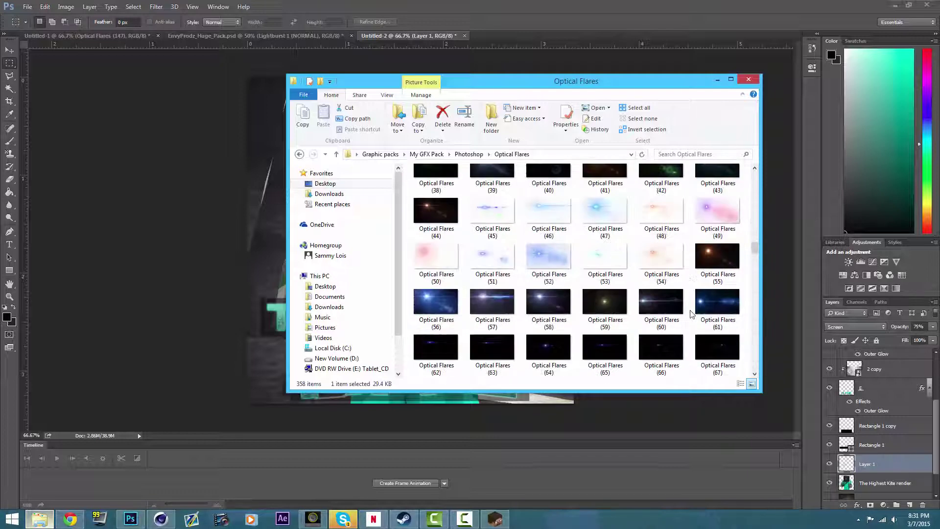
pyautogui.moveTo(605, 262); pyautogui.dragTo(173, 277)
pyautogui.press('Return')
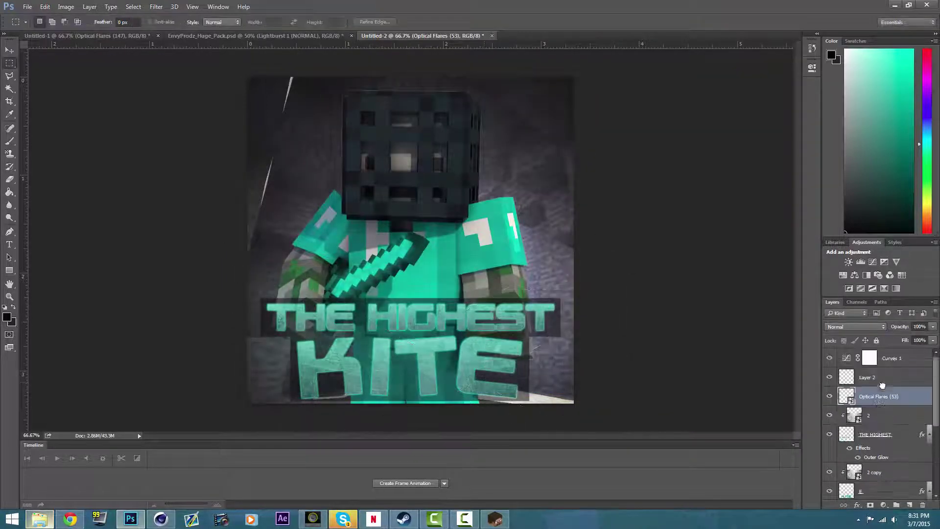
pyautogui.press('v')
pyautogui.moveTo(356, 356); pyautogui.dragTo(399, 356)
pyautogui.hotkey('ctrl', 'alt', 'z')
pyautogui.hotkey('ctrl', 'alt', 'z')
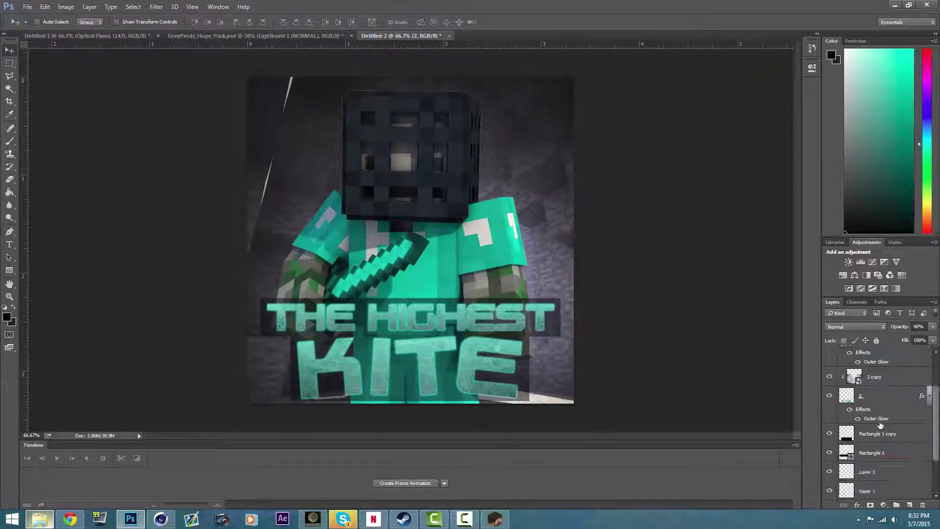
# Apply a Motion Blur at an angle of -61° to Layer 1 above the character render
pyautogui.click(156, 7)
pyautogui.click(171, 17)
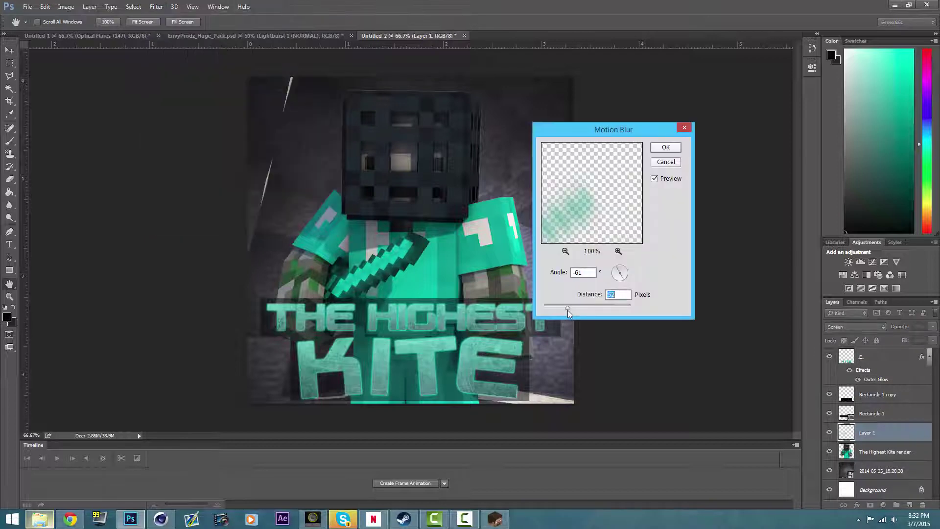
pyautogui.press('Return')
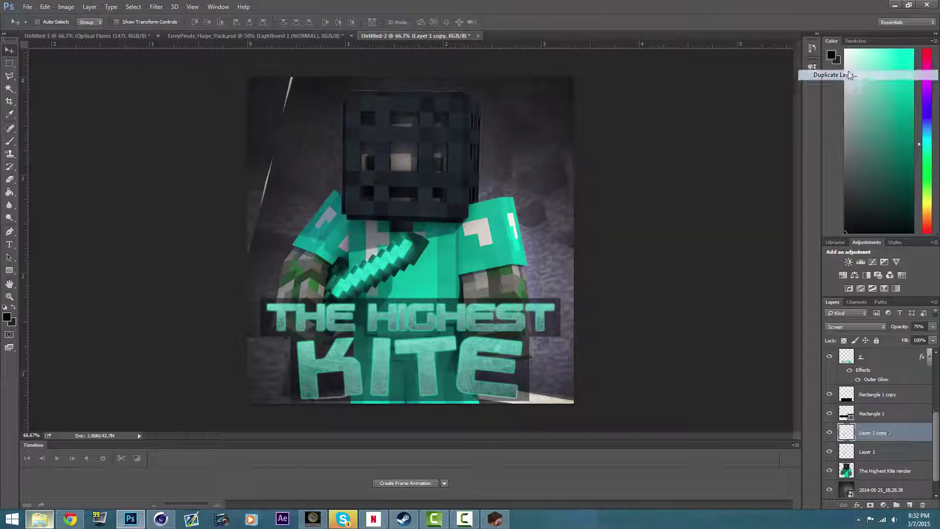